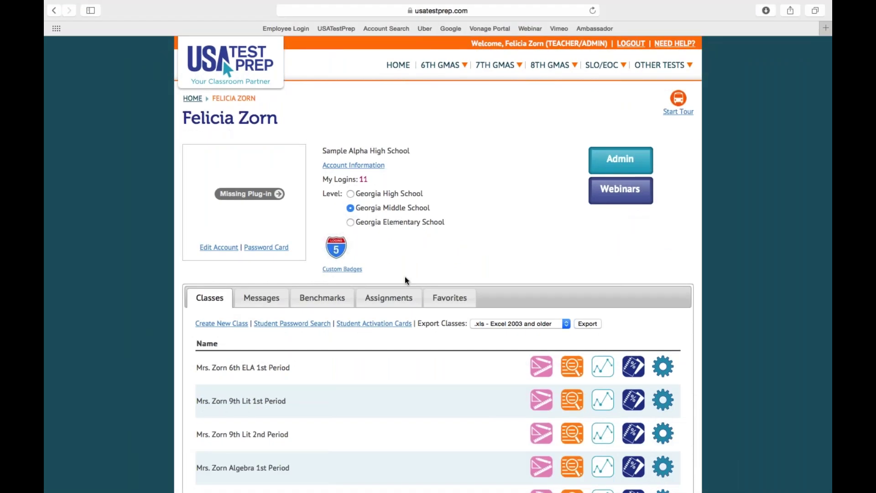
Step: Open the gradebook for the 6th ELA 1st Period class from the class list
{"action": "scroll", "coordinate": [406, 279], "scroll_direction": "down", "scroll_amount": 1}
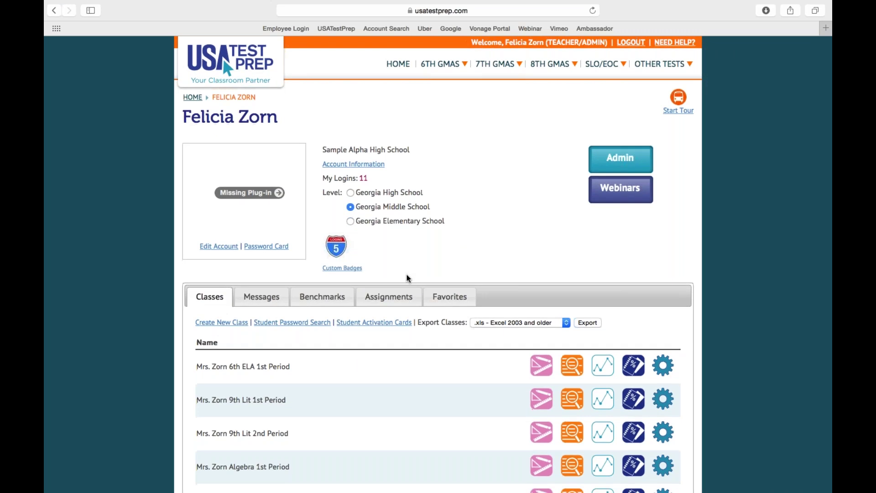
{"action": "scroll", "coordinate": [407, 278], "scroll_direction": "down", "scroll_amount": 5}
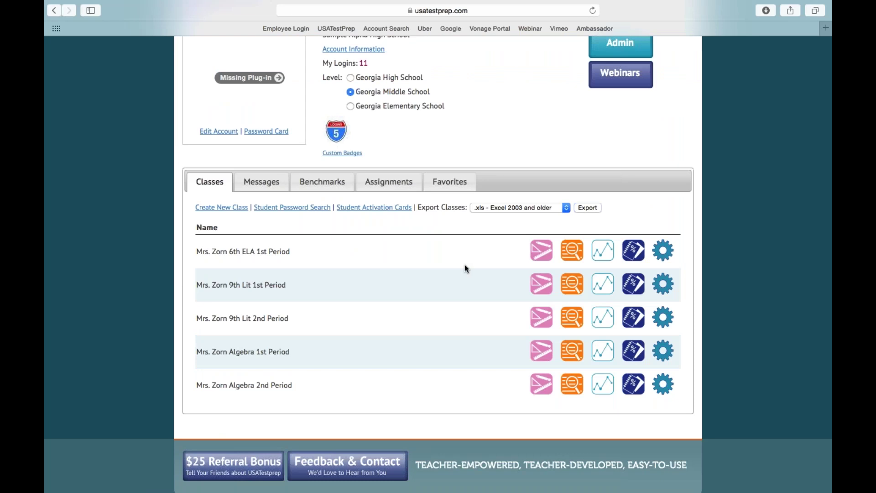
{"action": "left_click", "coordinate": [628, 254]}
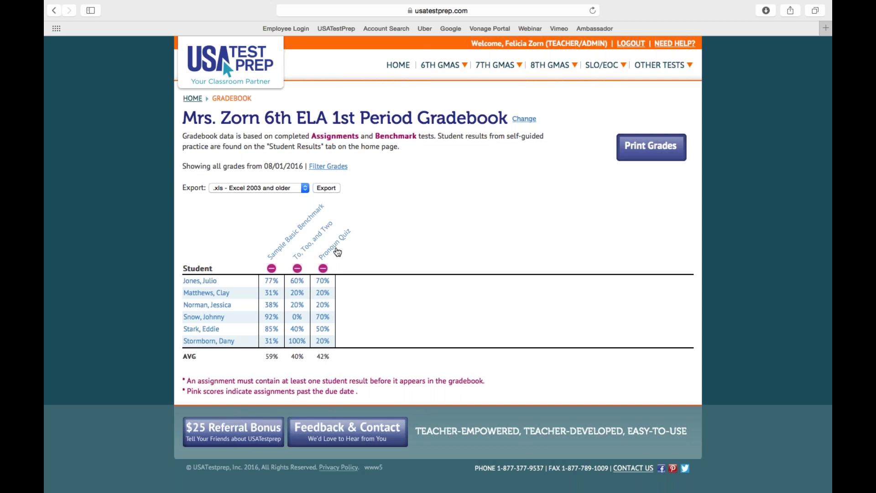
Step: Open the first student's 70% Pronoun Quiz results in a new tab and scroll through them
{"action": "left_click", "coordinate": [208, 287]}
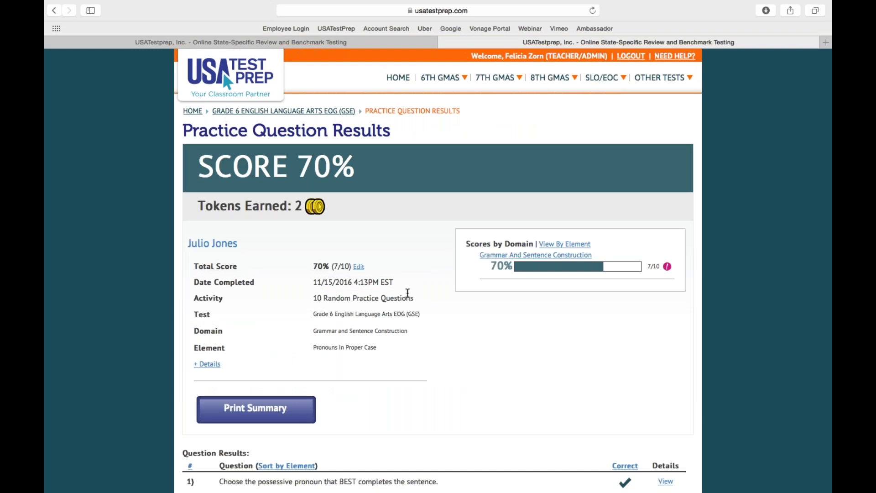
{"action": "scroll", "coordinate": [408, 293], "scroll_direction": "down", "scroll_amount": 1}
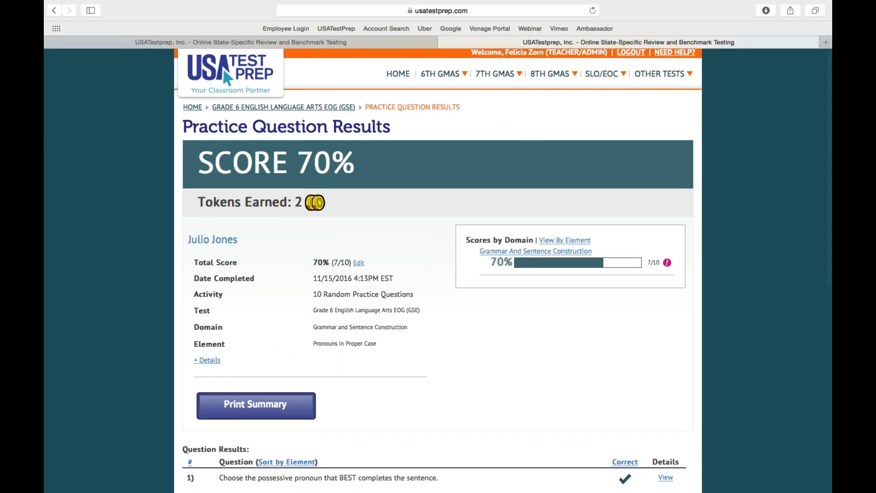
{"action": "scroll", "coordinate": [560, 243], "scroll_direction": "down", "scroll_amount": 3}
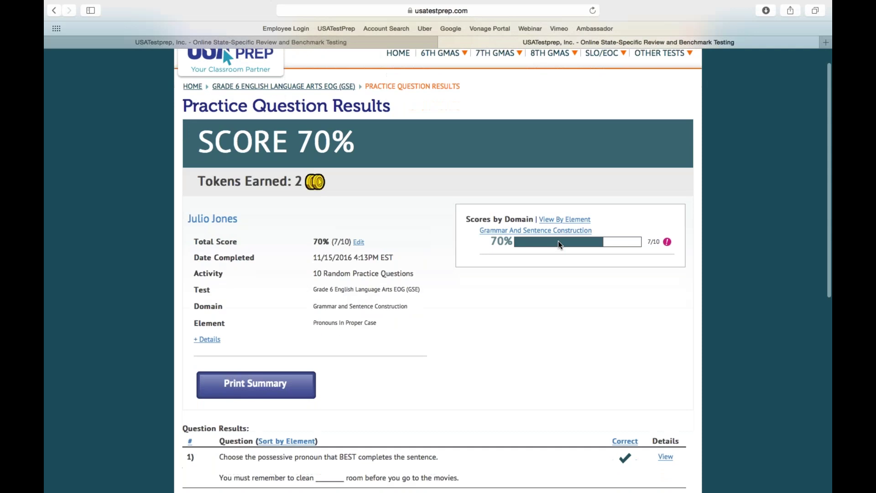
{"action": "scroll", "coordinate": [333, 264], "scroll_direction": "down", "scroll_amount": 1}
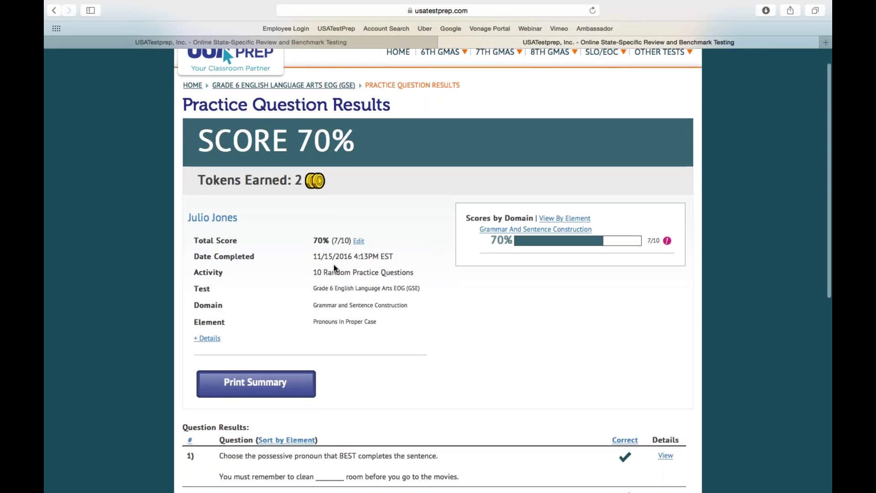
{"action": "scroll", "coordinate": [335, 268], "scroll_direction": "down", "scroll_amount": 2}
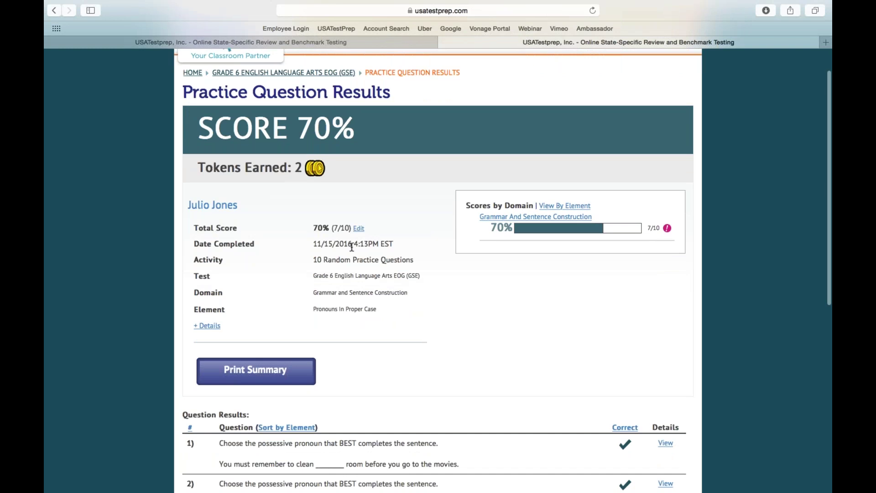
{"action": "scroll", "coordinate": [352, 247], "scroll_direction": "down", "scroll_amount": 5}
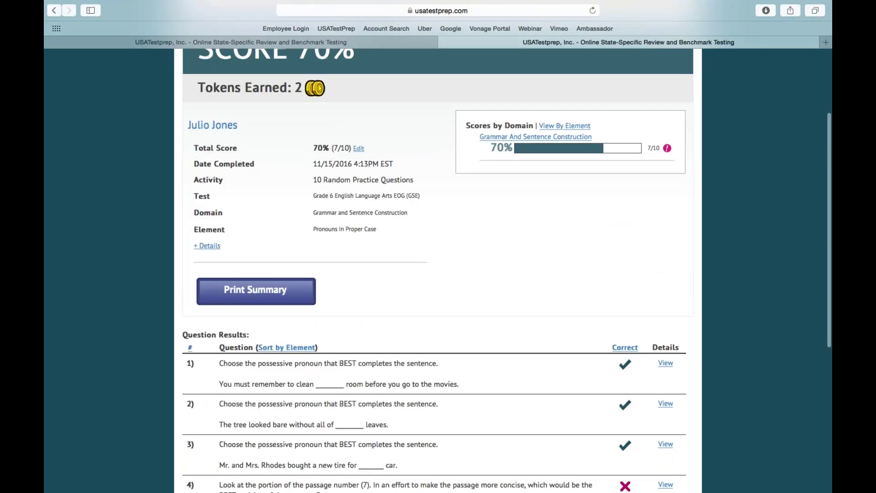
{"action": "scroll", "coordinate": [594, 365], "scroll_direction": "down", "scroll_amount": 10}
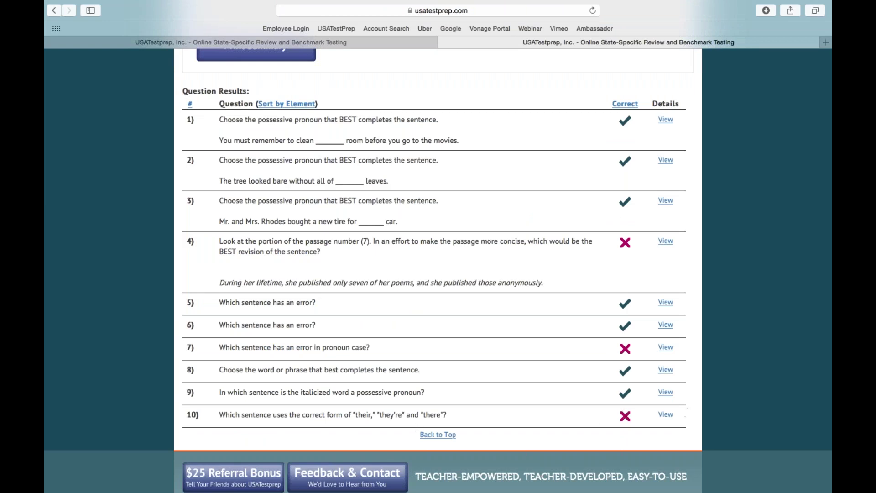
Step: Show the explanation for missed question 10, then return to the gradebook tab
{"action": "left_click", "coordinate": [666, 415]}
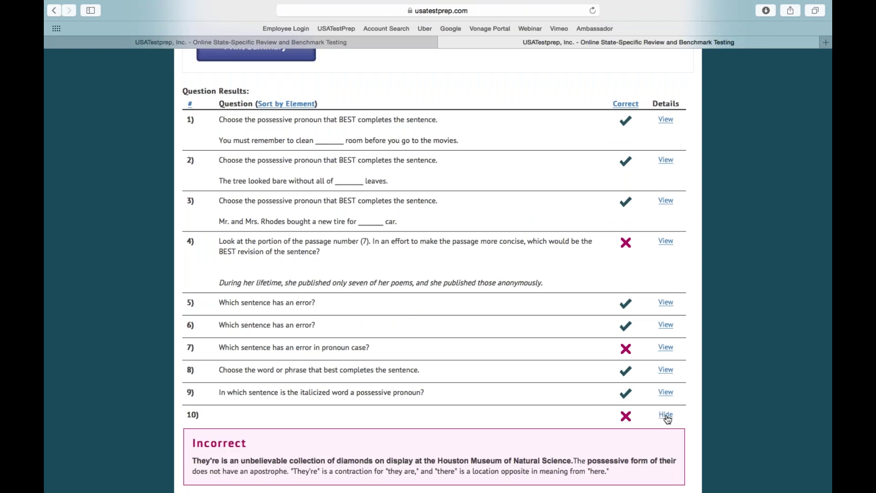
{"action": "scroll", "coordinate": [594, 390], "scroll_direction": "down", "scroll_amount": 5}
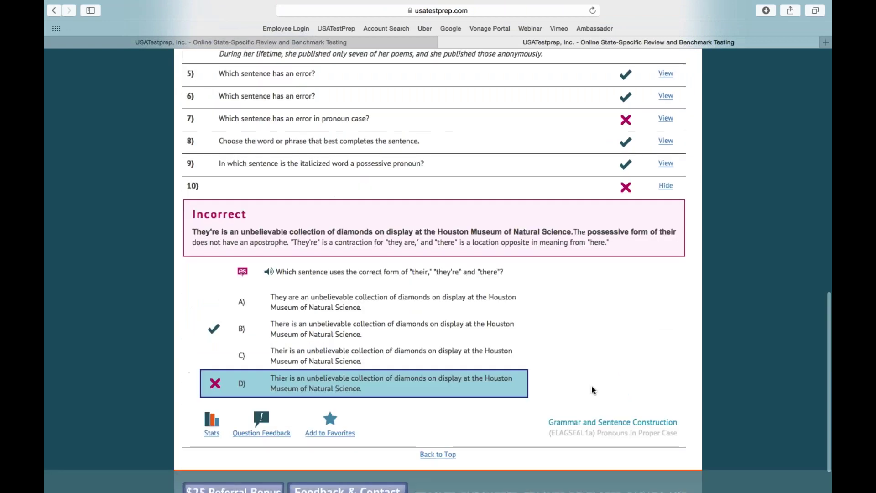
{"action": "scroll", "coordinate": [456, 379], "scroll_direction": "down", "scroll_amount": 1}
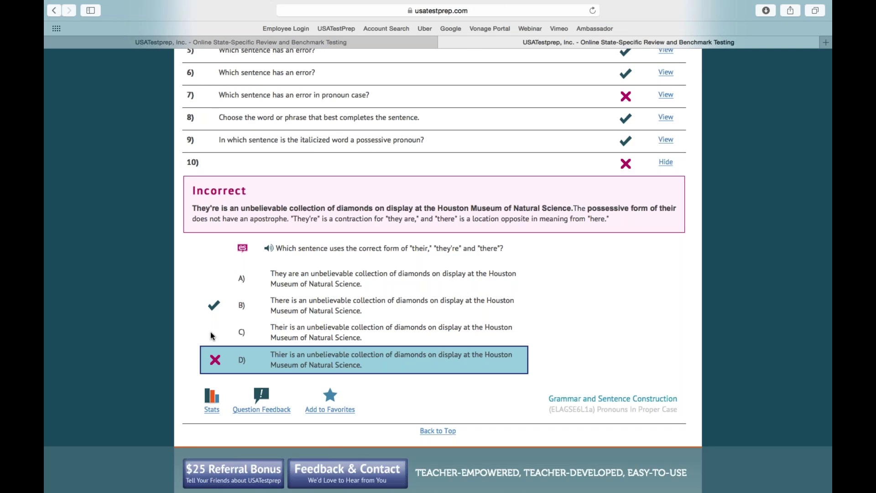
{"action": "scroll", "coordinate": [233, 324], "scroll_direction": "up", "scroll_amount": 1}
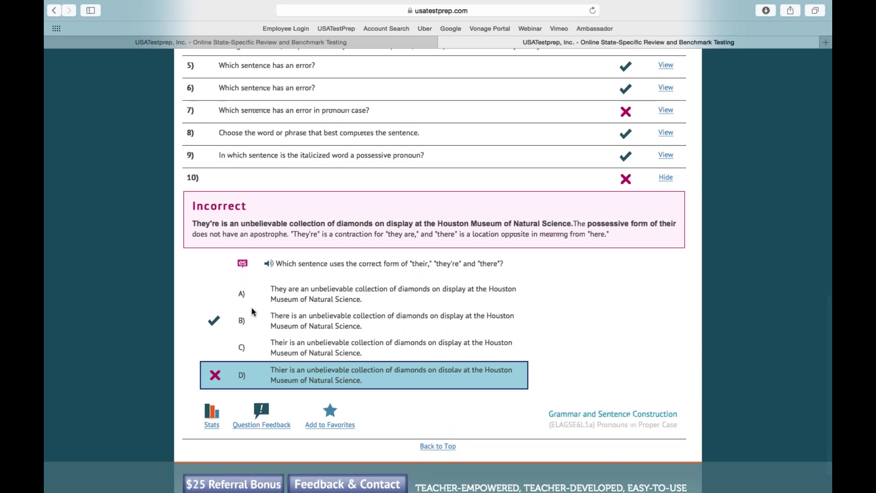
{"action": "scroll", "coordinate": [251, 307], "scroll_direction": "up", "scroll_amount": 15}
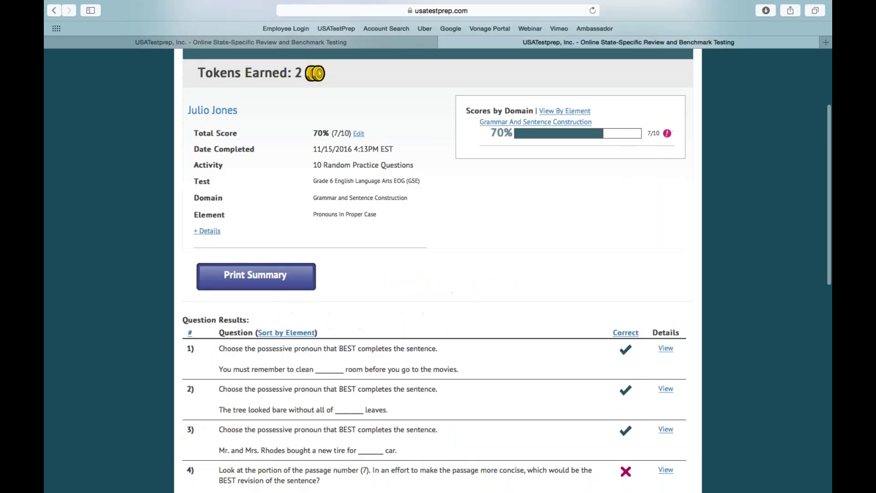
{"action": "scroll", "coordinate": [448, 293], "scroll_direction": "up", "scroll_amount": 3}
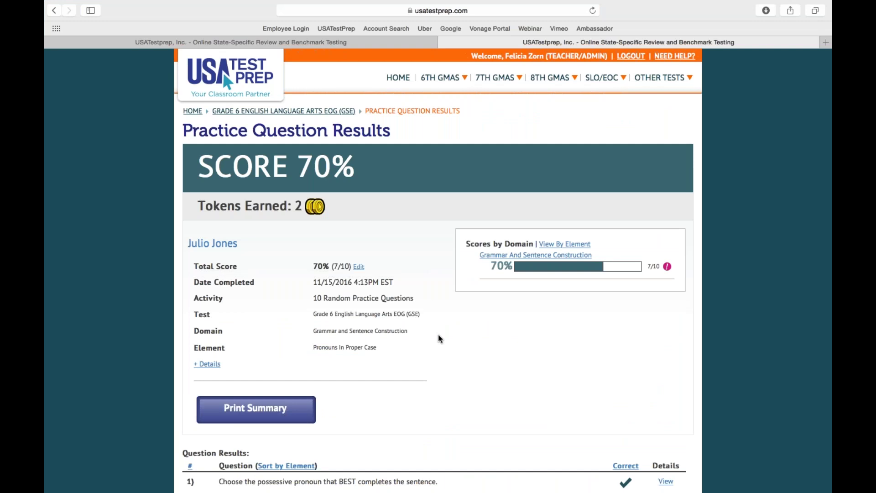
{"action": "left_click", "coordinate": [273, 42]}
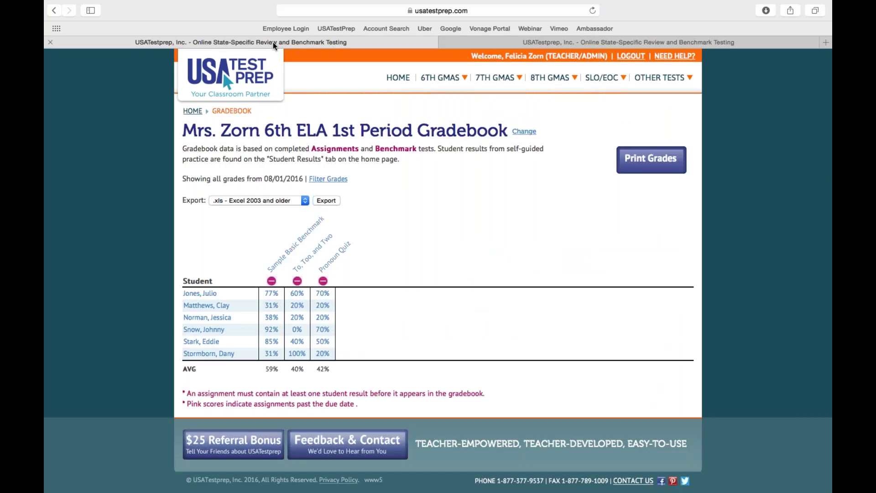
Step: Close the quiz tab and open the second student's 20% To, Too, Two results
{"action": "key", "text": "super+alt+w"}
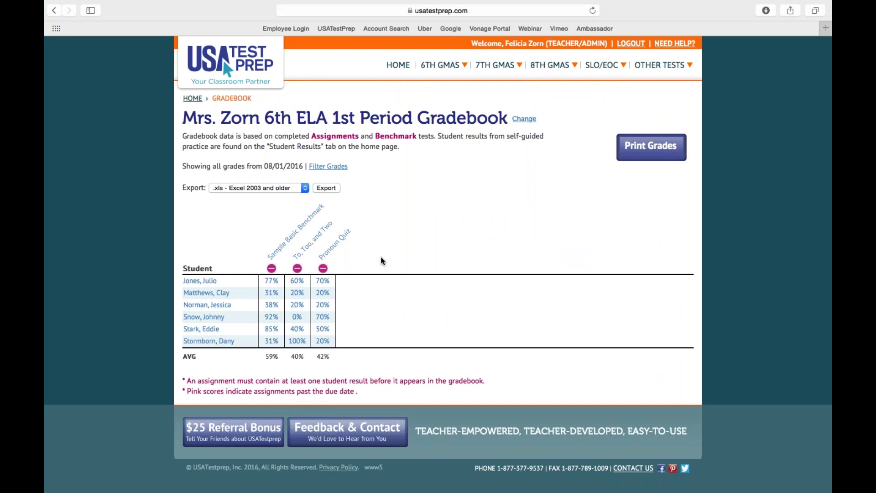
{"action": "left_click", "coordinate": [296, 297]}
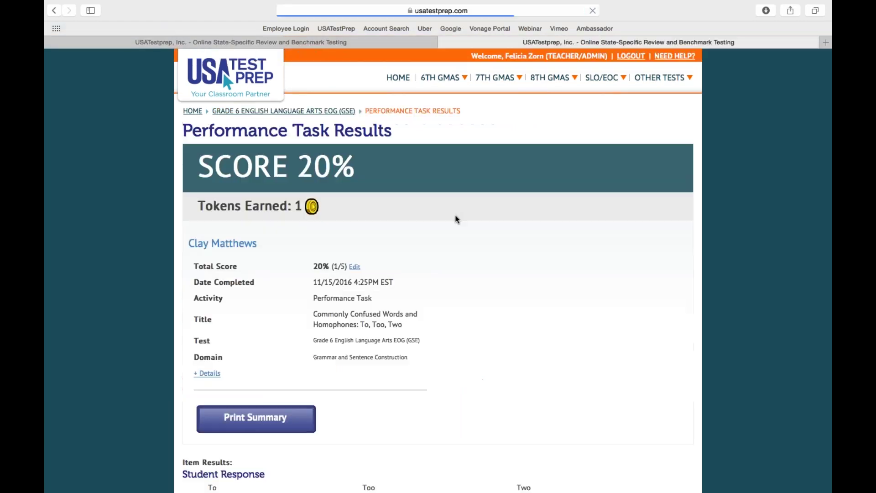
{"action": "scroll", "coordinate": [454, 224], "scroll_direction": "down", "scroll_amount": 3}
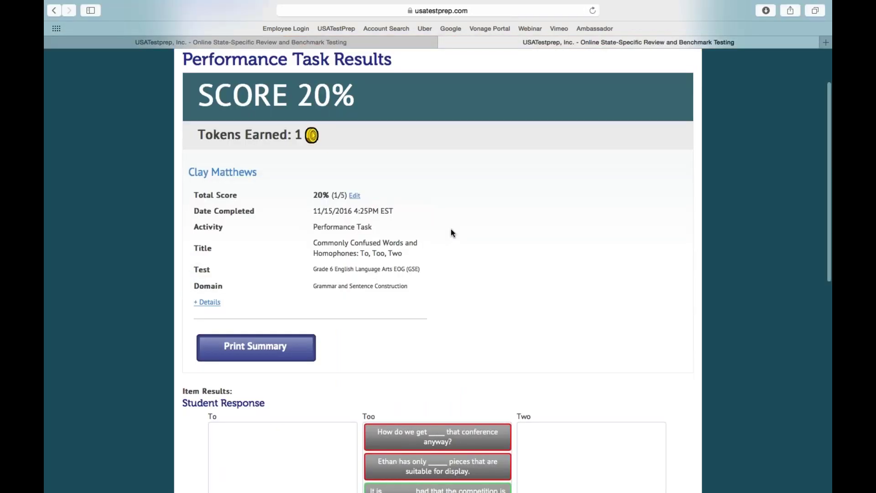
{"action": "scroll", "coordinate": [451, 231], "scroll_direction": "down", "scroll_amount": 3}
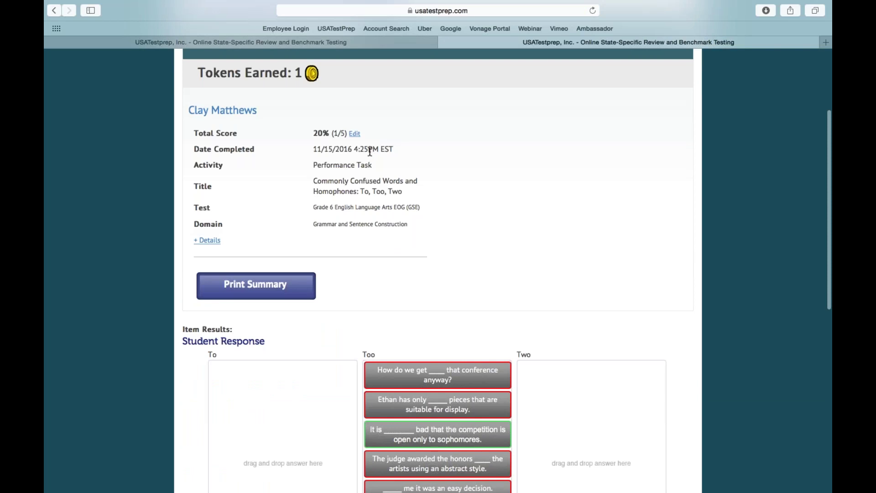
{"action": "scroll", "coordinate": [370, 151], "scroll_direction": "down", "scroll_amount": 1}
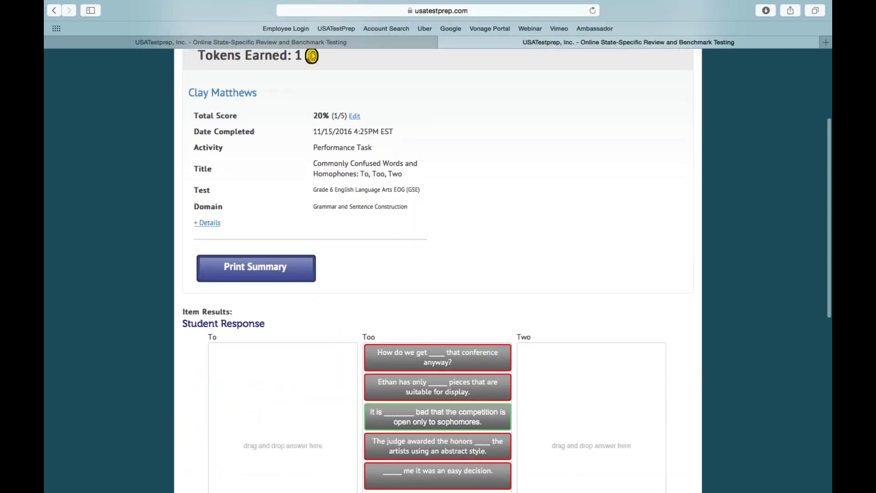
{"action": "scroll", "coordinate": [233, 104], "scroll_direction": "down", "scroll_amount": 4}
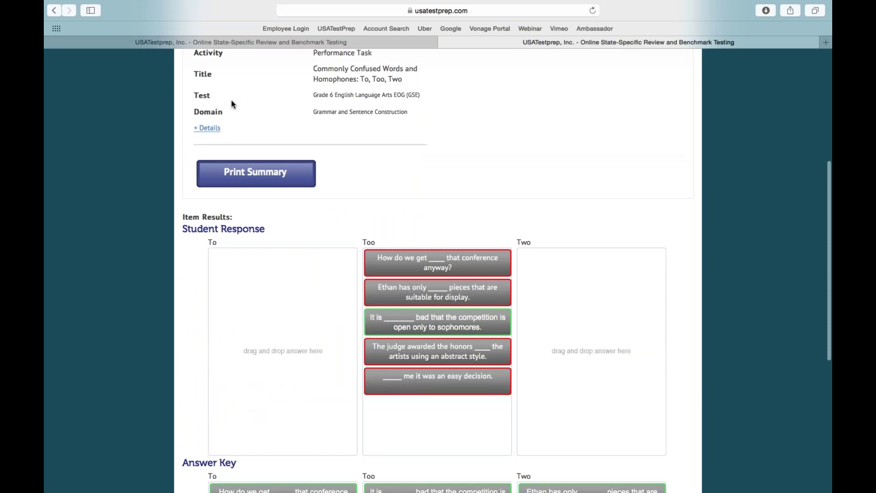
{"action": "scroll", "coordinate": [580, 264], "scroll_direction": "down", "scroll_amount": 4}
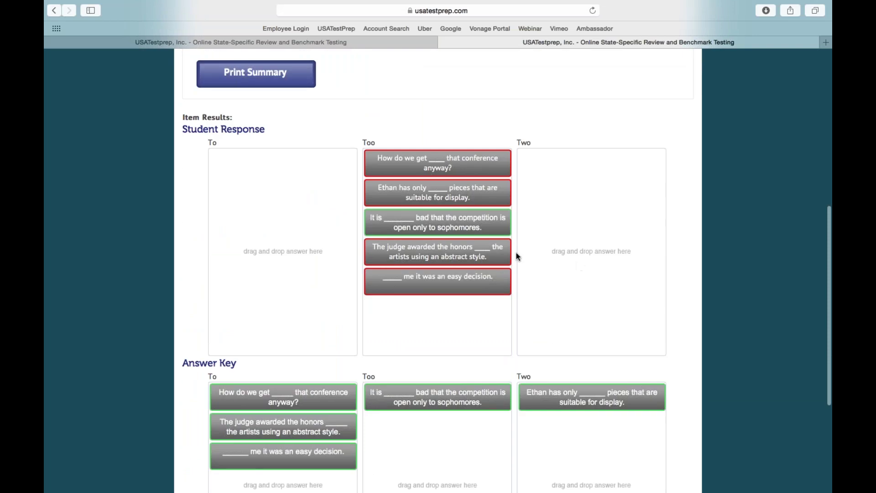
{"action": "scroll", "coordinate": [516, 253], "scroll_direction": "down", "scroll_amount": 1}
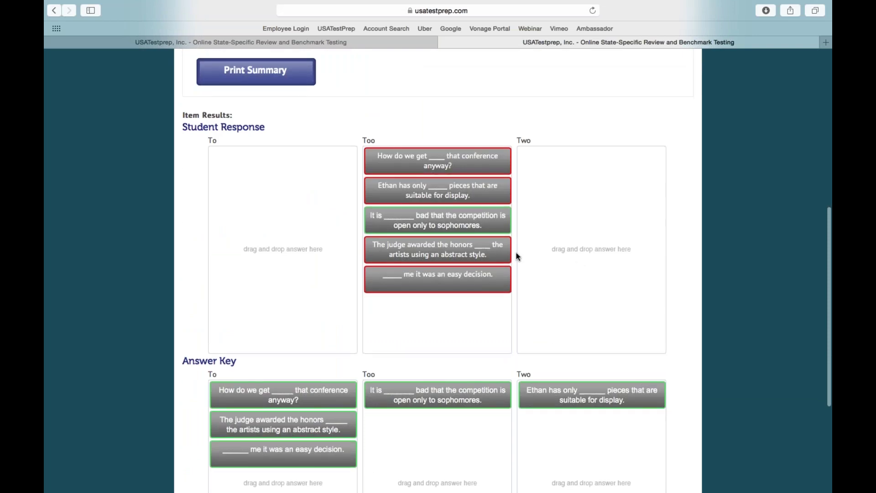
{"action": "scroll", "coordinate": [516, 253], "scroll_direction": "down", "scroll_amount": 1}
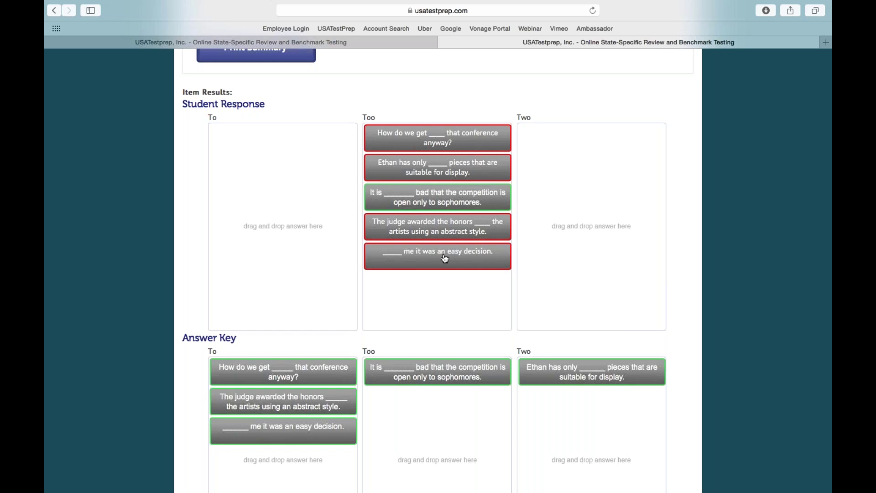
Step: Scroll back to the top of the performance task results and close that tab
{"action": "scroll", "coordinate": [445, 258], "scroll_direction": "down", "scroll_amount": 1}
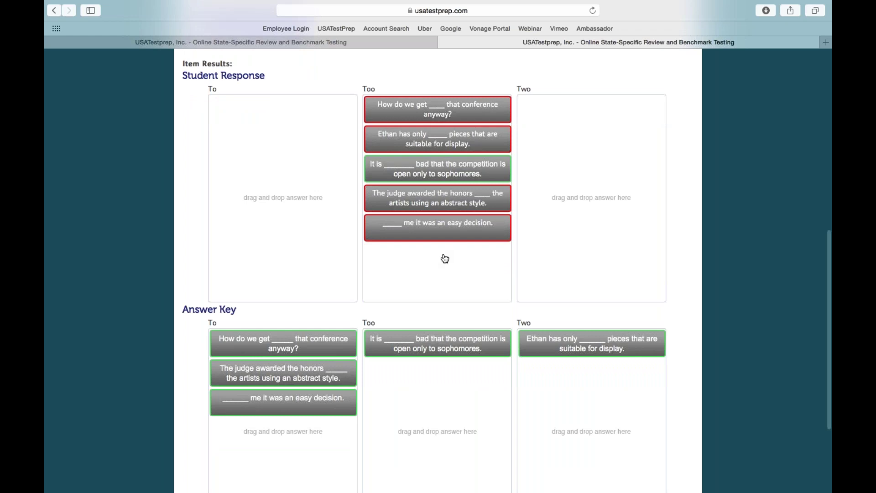
{"action": "scroll", "coordinate": [445, 259], "scroll_direction": "down", "scroll_amount": 5}
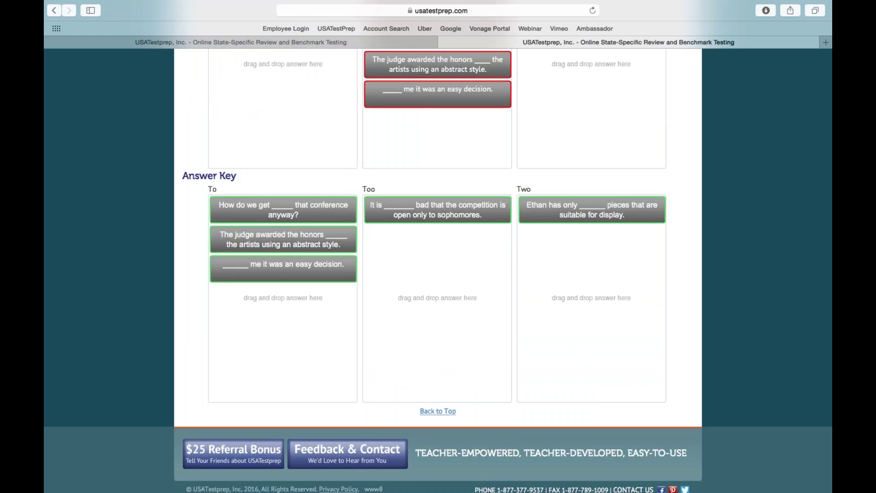
{"action": "scroll", "coordinate": [438, 270], "scroll_direction": "up", "scroll_amount": 1}
{"action": "scroll", "coordinate": [438, 270], "scroll_direction": "up", "scroll_amount": 9}
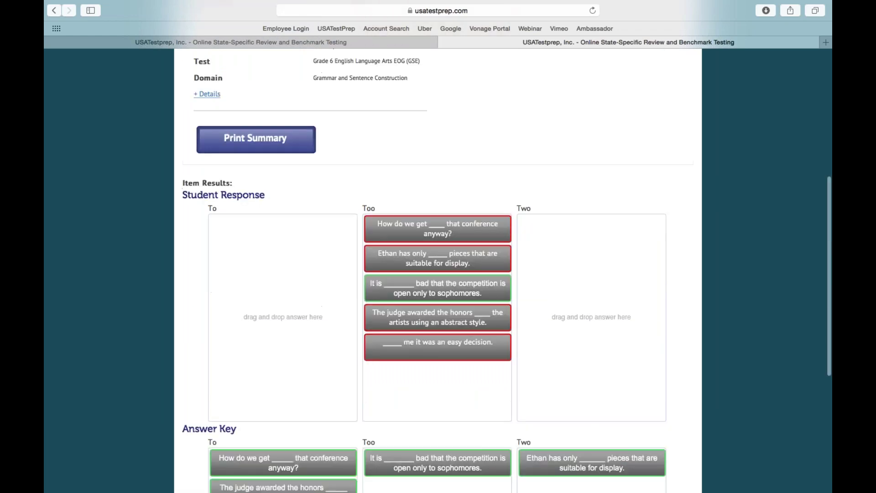
{"action": "scroll", "coordinate": [489, 238], "scroll_direction": "down", "scroll_amount": 10}
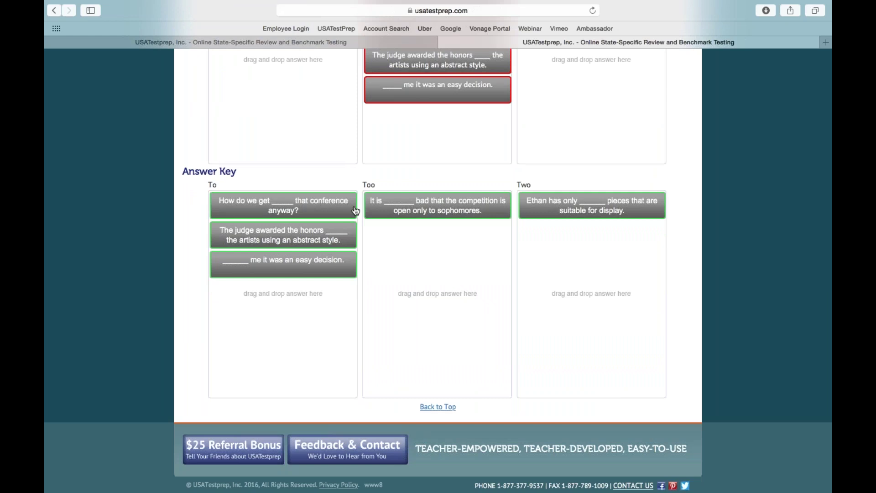
{"action": "scroll", "coordinate": [355, 211], "scroll_direction": "up", "scroll_amount": 1}
{"action": "scroll", "coordinate": [407, 215], "scroll_direction": "up", "scroll_amount": 13}
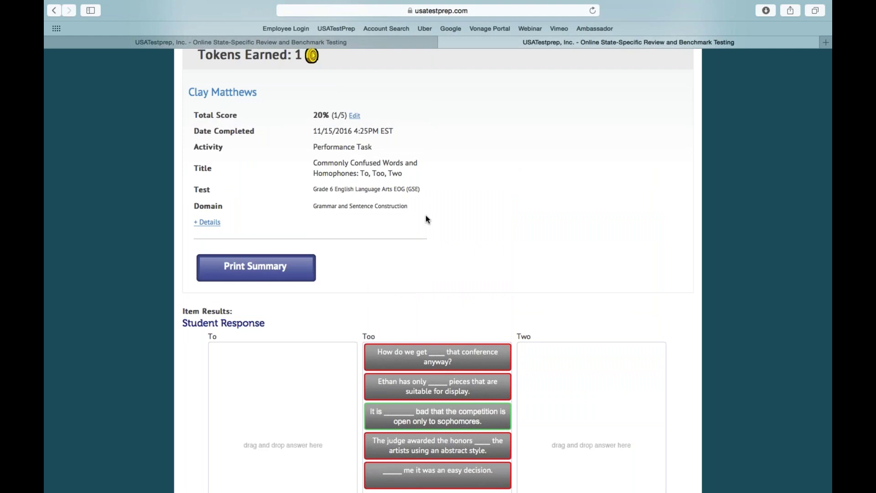
{"action": "scroll", "coordinate": [420, 218], "scroll_direction": "up", "scroll_amount": 1}
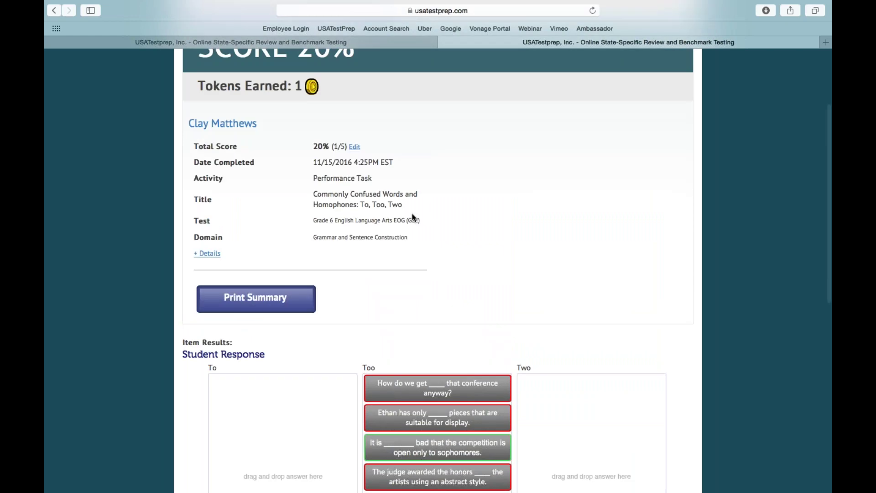
{"action": "scroll", "coordinate": [413, 217], "scroll_direction": "up", "scroll_amount": 4}
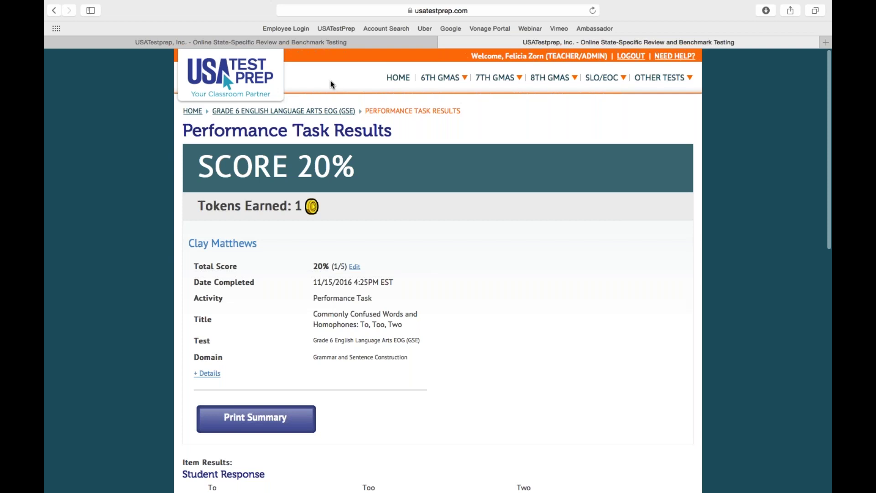
{"action": "key", "text": "super+w"}
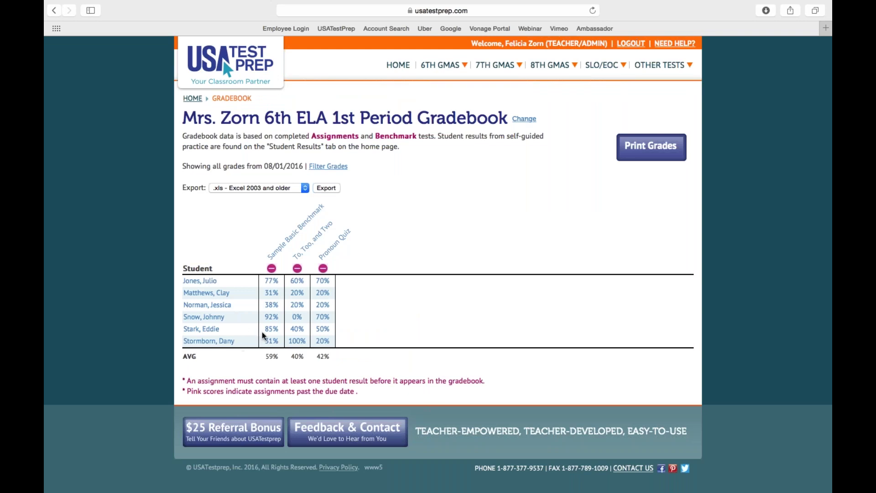
Step: Open the student's 85% Sample Basic Benchmark score from the gradebook in a new tab
{"action": "left_click", "coordinate": [222, 59]}
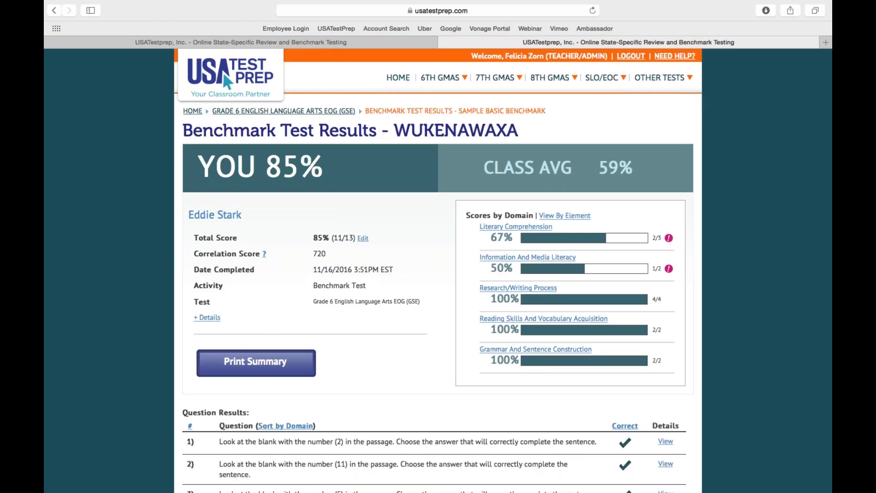
Step: View question 7's details, where 'a fable' was chosen over the correct 'fantasy', then return to the top
{"action": "scroll", "coordinate": [536, 234], "scroll_direction": "down", "scroll_amount": 3}
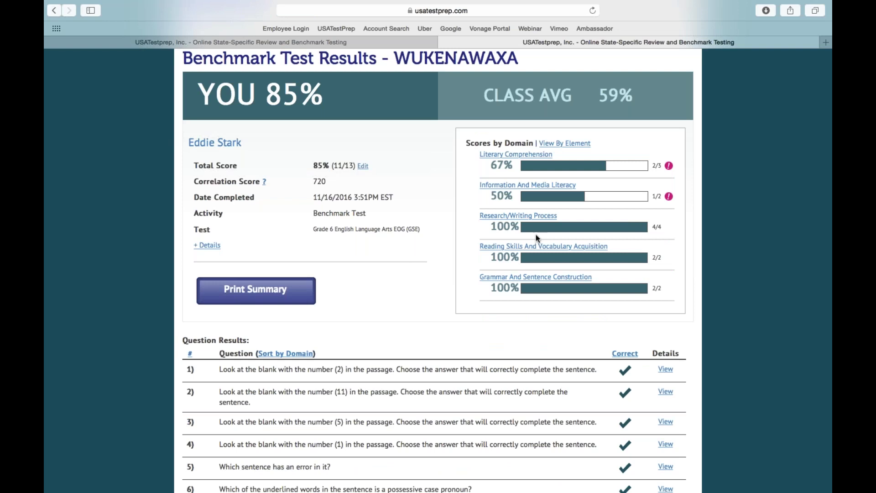
{"action": "scroll", "coordinate": [536, 234], "scroll_direction": "down", "scroll_amount": 1}
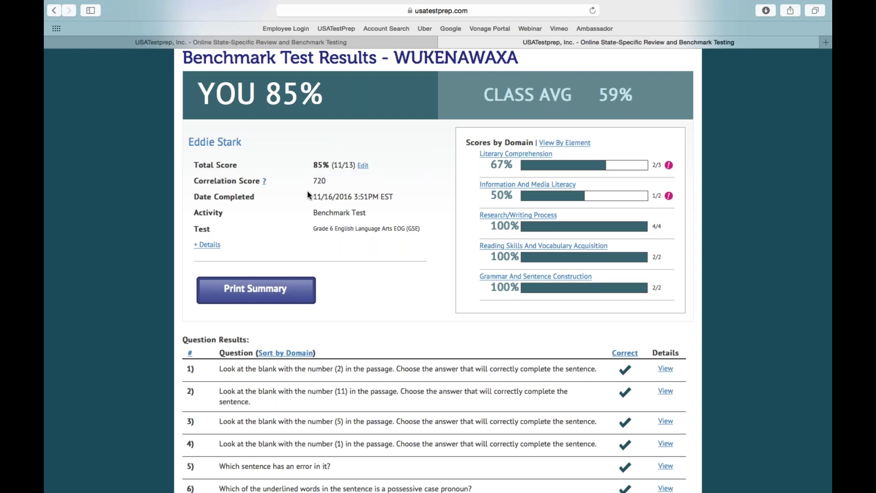
{"action": "scroll", "coordinate": [308, 194], "scroll_direction": "down", "scroll_amount": 1}
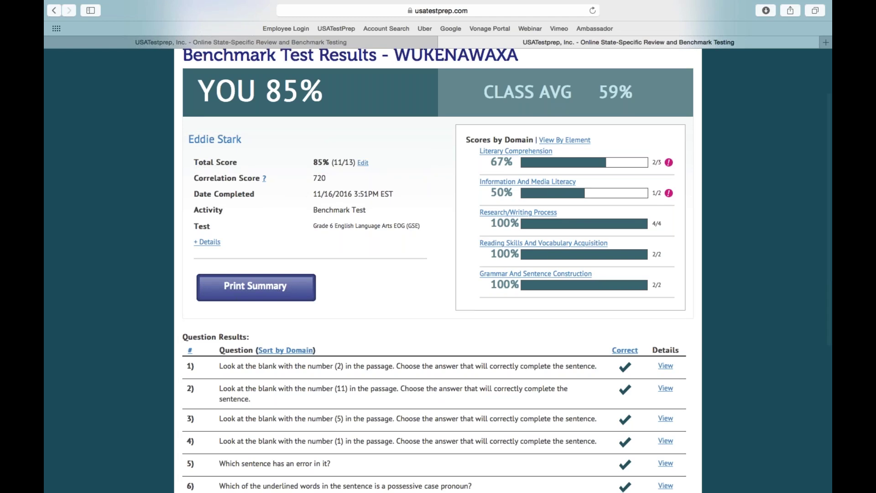
{"action": "scroll", "coordinate": [633, 297], "scroll_direction": "down", "scroll_amount": 5}
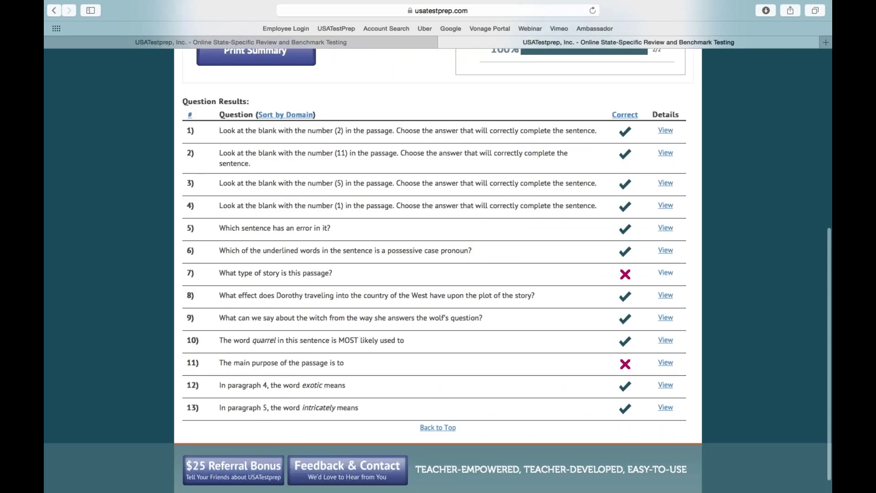
{"action": "left_click", "coordinate": [665, 273]}
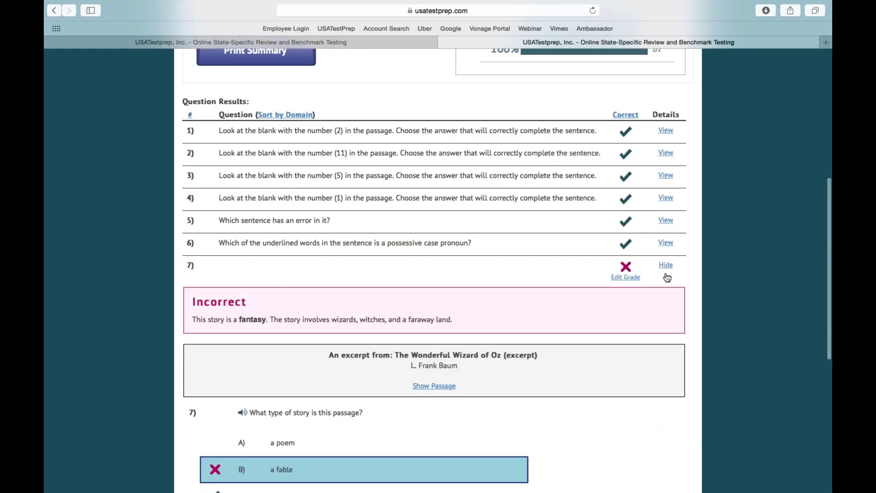
{"action": "scroll", "coordinate": [296, 280], "scroll_direction": "down", "scroll_amount": 6}
{"action": "scroll", "coordinate": [301, 247], "scroll_direction": "down", "scroll_amount": 1}
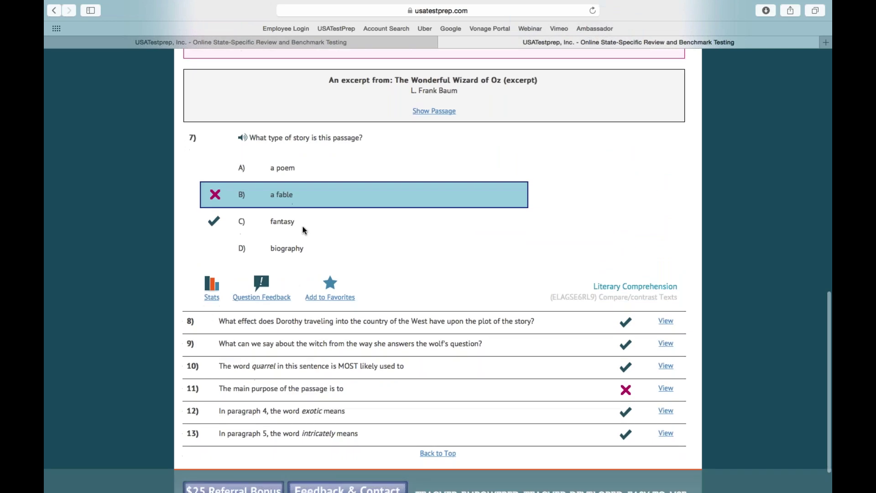
{"action": "scroll", "coordinate": [308, 230], "scroll_direction": "up", "scroll_amount": 2}
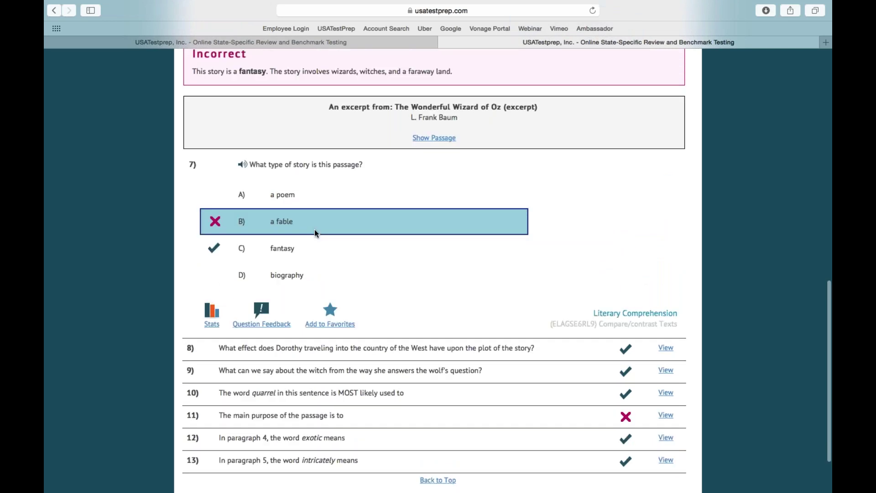
{"action": "key", "text": "Home"}
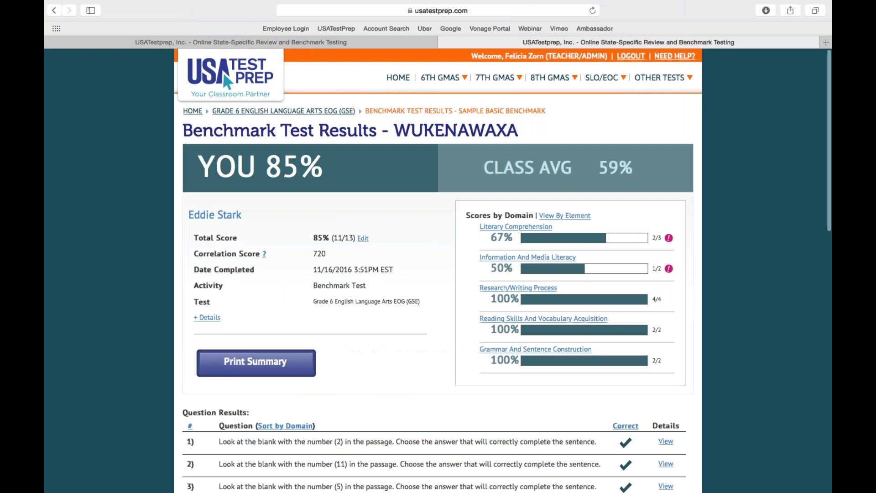
Step: Close the student's tab and list the six students' individual Sample Basic Benchmark scores
{"action": "left_click", "coordinate": [444, 42]}
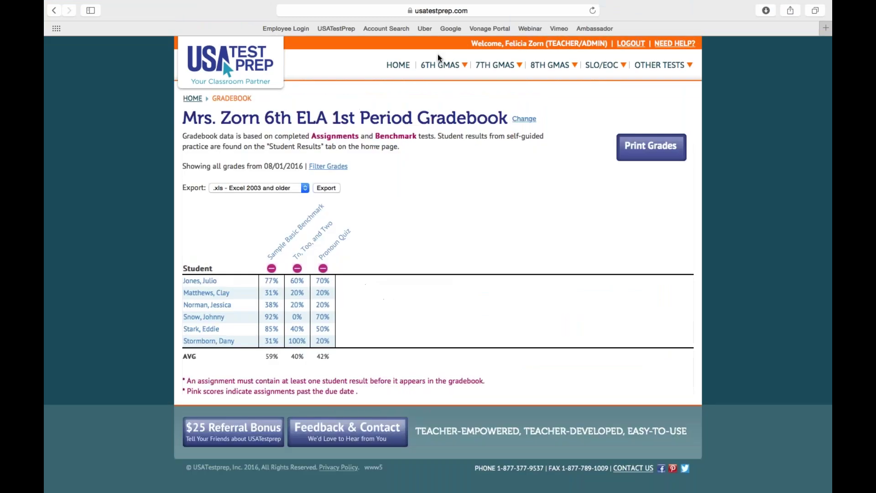
{"action": "left_click", "coordinate": [283, 249]}
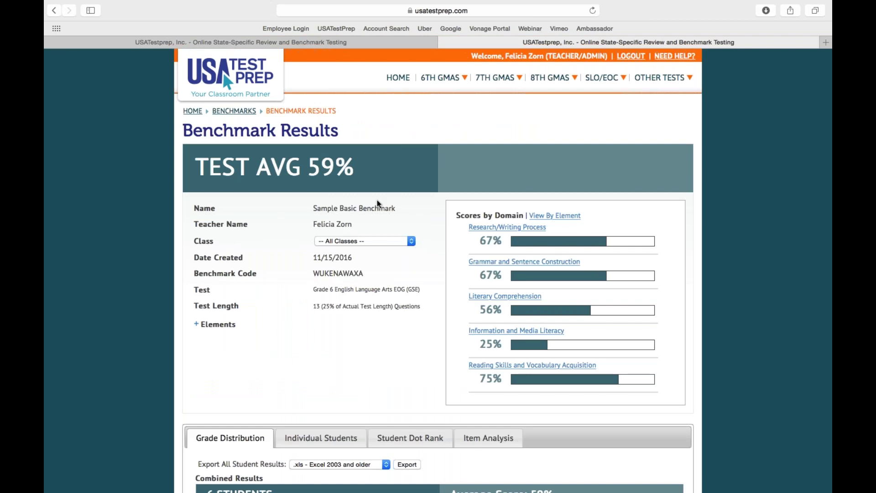
{"action": "scroll", "coordinate": [377, 201], "scroll_direction": "down", "scroll_amount": 1}
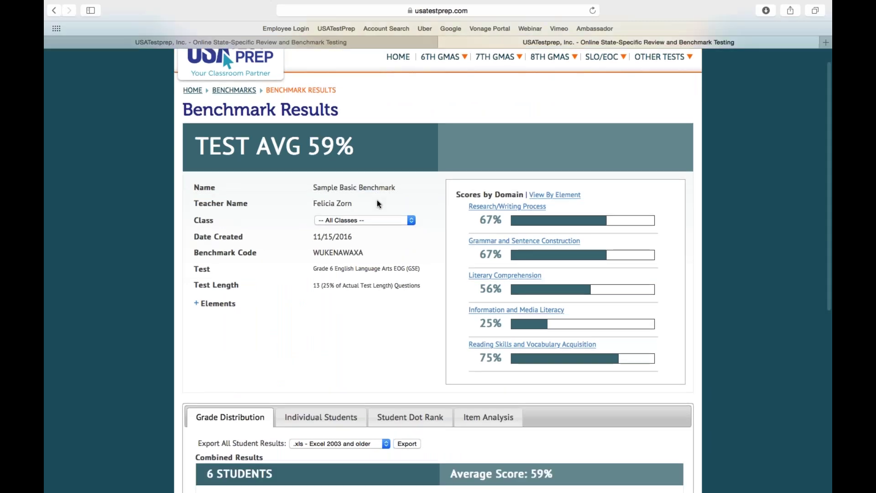
{"action": "scroll", "coordinate": [377, 203], "scroll_direction": "down", "scroll_amount": 3}
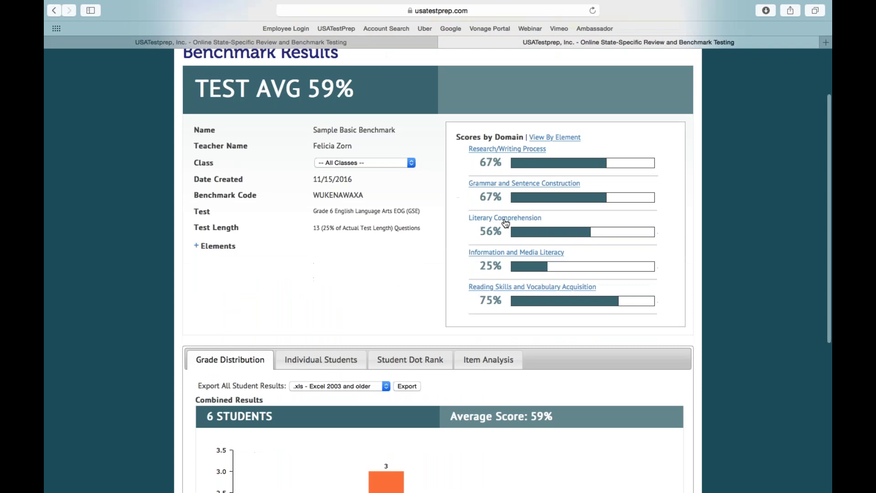
{"action": "scroll", "coordinate": [505, 223], "scroll_direction": "down", "scroll_amount": 3}
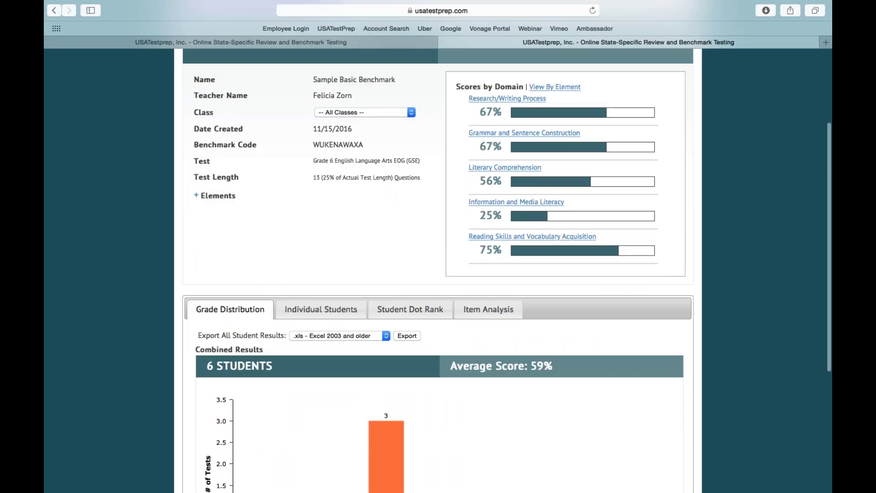
{"action": "scroll", "coordinate": [595, 248], "scroll_direction": "down", "scroll_amount": 10}
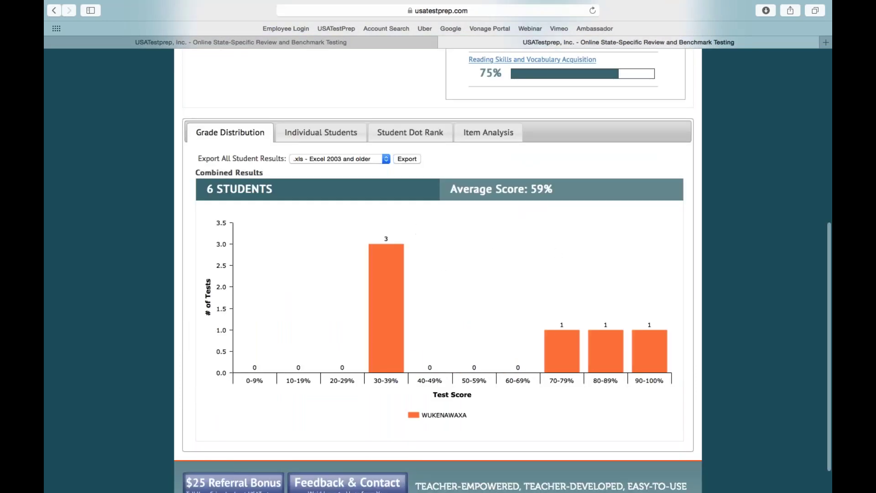
{"action": "left_click", "coordinate": [319, 133]}
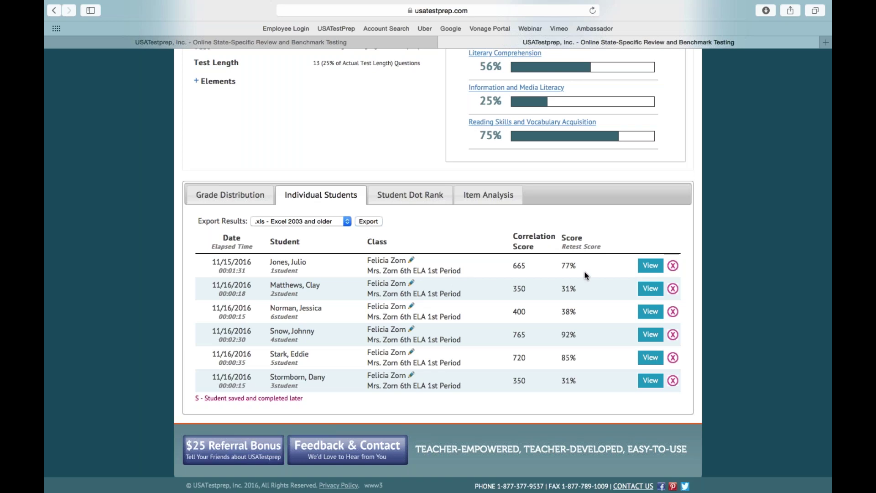
Step: Show the Student Dot Rank grid and check each student's percentage per standard
{"action": "left_click", "coordinate": [411, 197]}
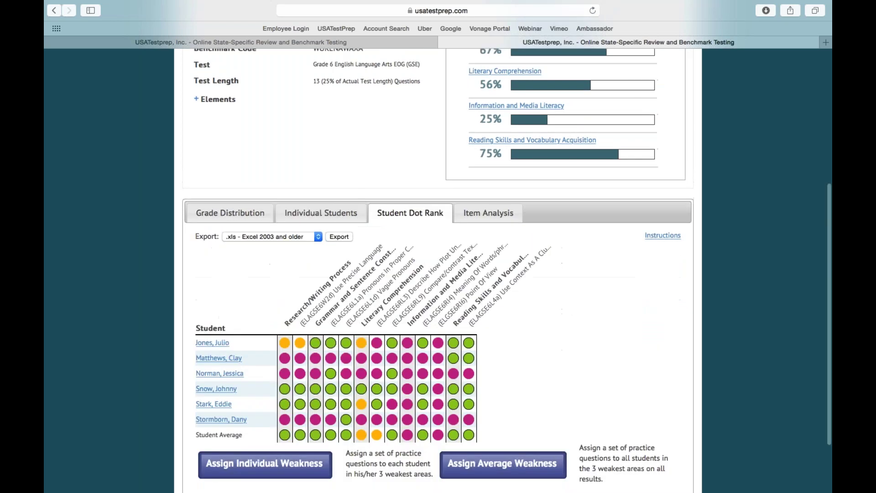
{"action": "scroll", "coordinate": [438, 274], "scroll_direction": "down", "scroll_amount": 4}
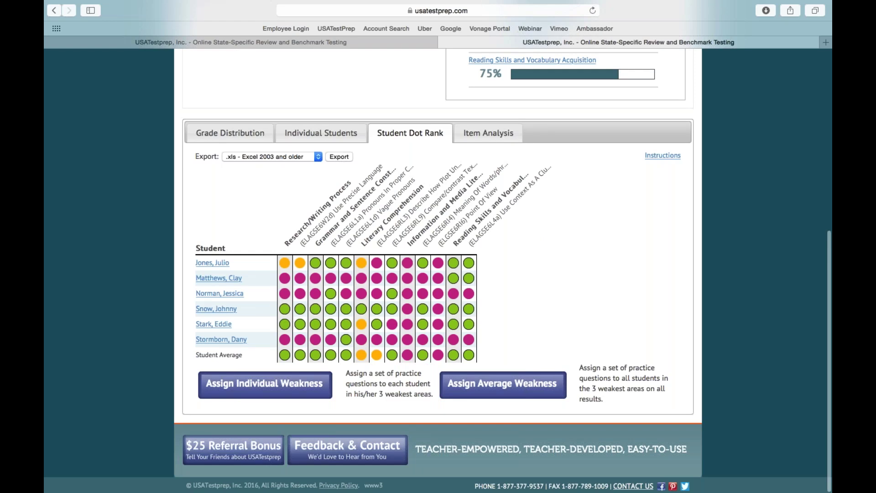
{"action": "mouse_move", "coordinate": [361, 283]}
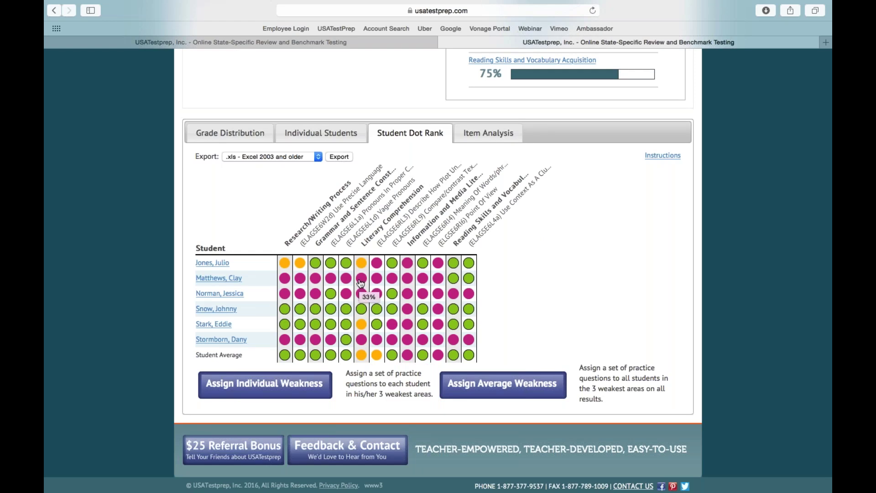
{"action": "mouse_move", "coordinate": [361, 263]}
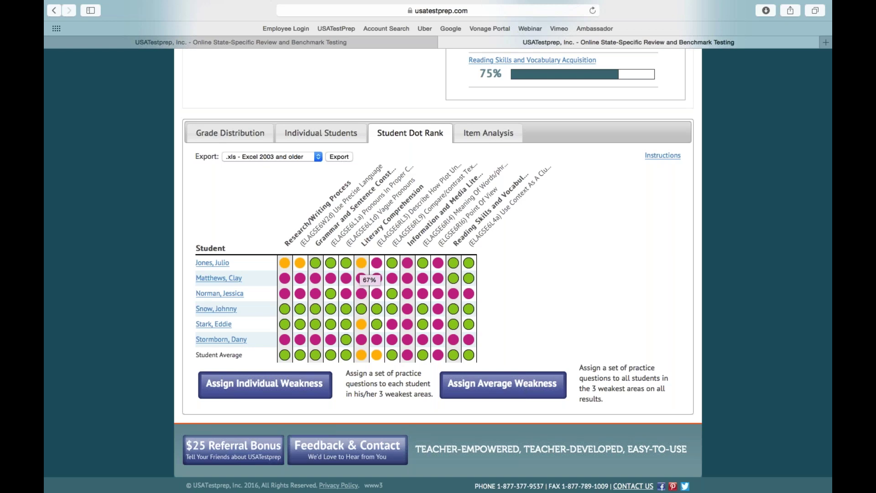
{"action": "mouse_move", "coordinate": [438, 324]}
Step: Show the Item Analysis chart of percent correct for all 13 benchmark questions
{"action": "left_click", "coordinate": [495, 136]}
{"action": "scroll", "coordinate": [489, 136], "scroll_direction": "down", "scroll_amount": 1}
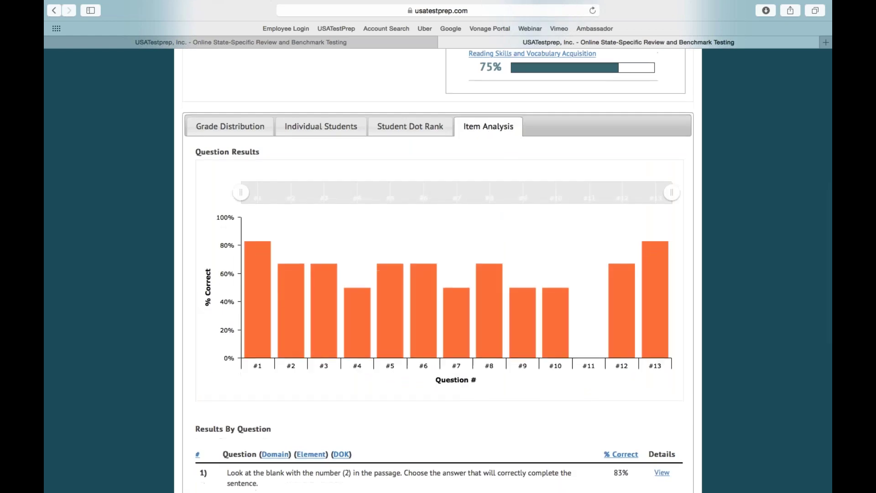
{"action": "scroll", "coordinate": [448, 221], "scroll_direction": "down", "scroll_amount": 5}
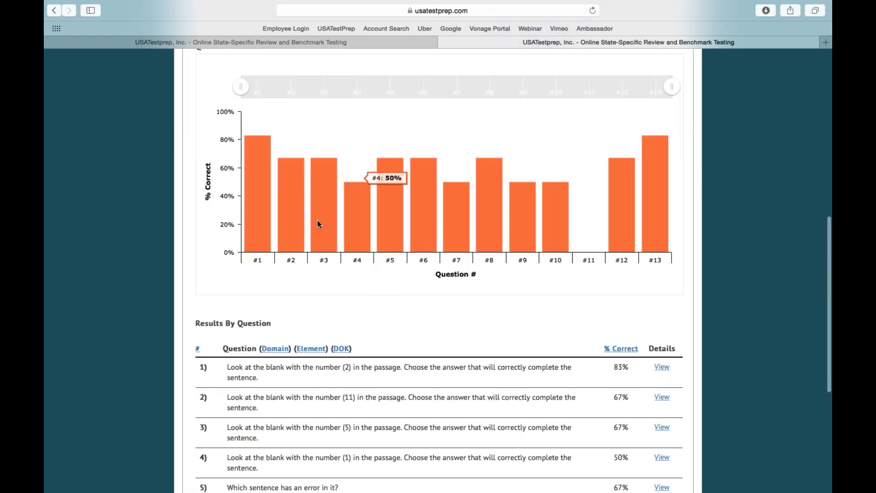
{"action": "mouse_move", "coordinate": [595, 248]}
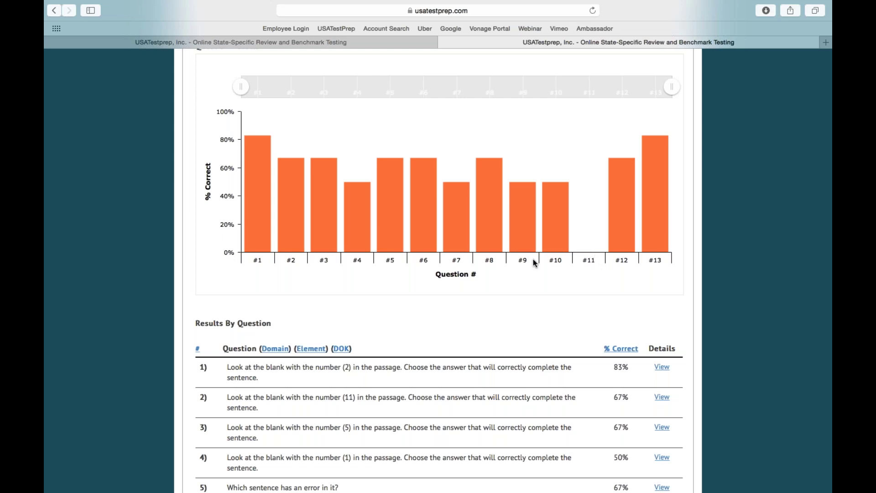
{"action": "scroll", "coordinate": [535, 263], "scroll_direction": "down", "scroll_amount": 1}
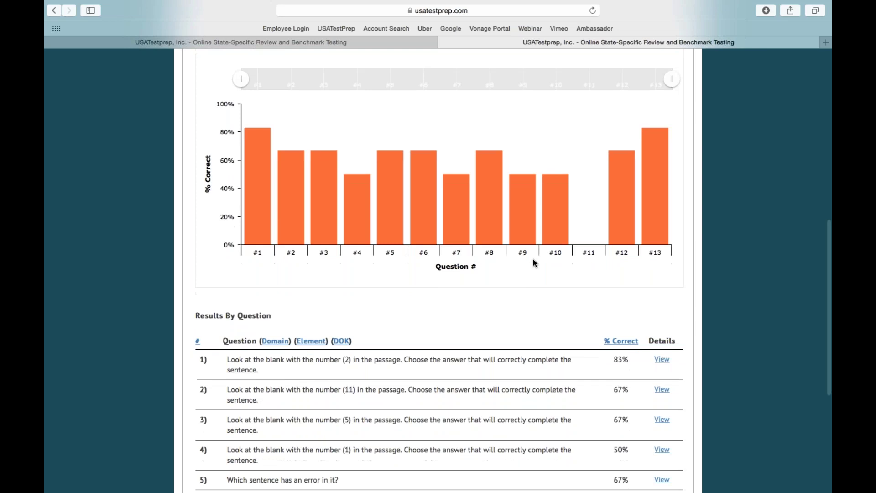
{"action": "scroll", "coordinate": [535, 263], "scroll_direction": "down", "scroll_amount": 5}
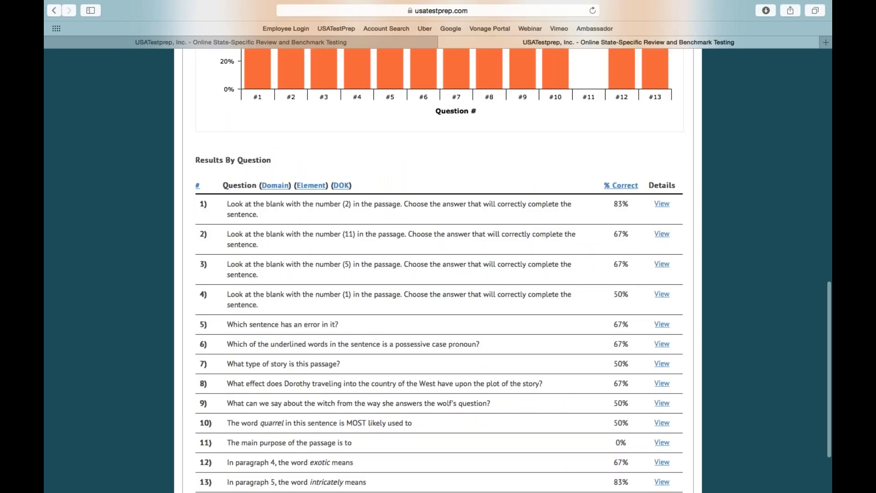
Step: Open question 1's answer breakdown and list the students who answered correctly and incorrectly
{"action": "left_click", "coordinate": [662, 203]}
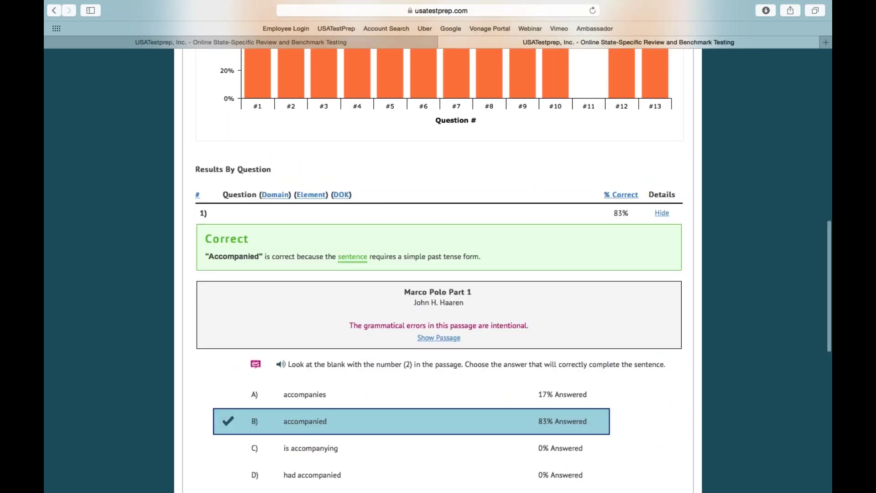
{"action": "scroll", "coordinate": [438, 269], "scroll_direction": "down", "scroll_amount": 8}
{"action": "scroll", "coordinate": [245, 171], "scroll_direction": "down", "scroll_amount": 3}
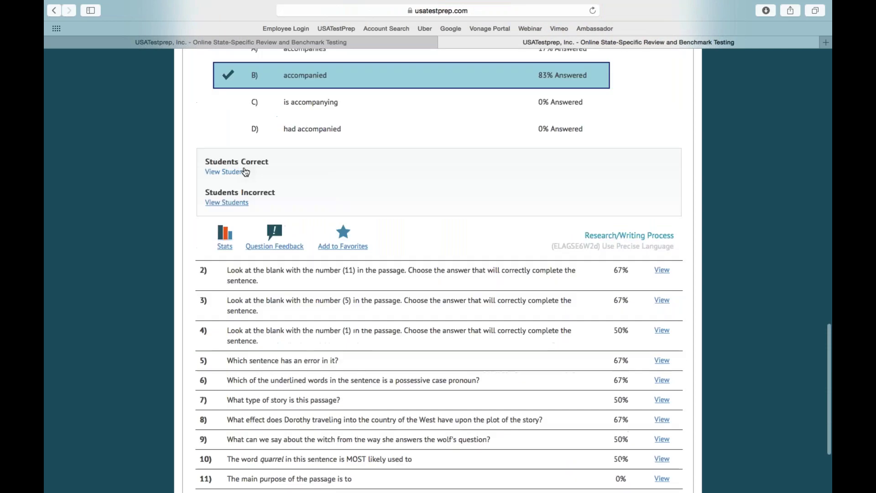
{"action": "scroll", "coordinate": [246, 172], "scroll_direction": "up", "scroll_amount": 2}
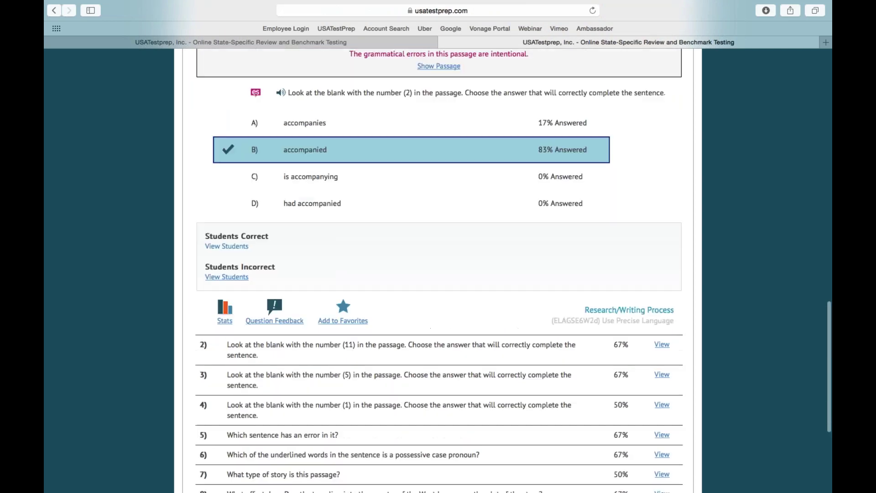
{"action": "left_click", "coordinate": [227, 246]}
{"action": "left_click", "coordinate": [227, 277]}
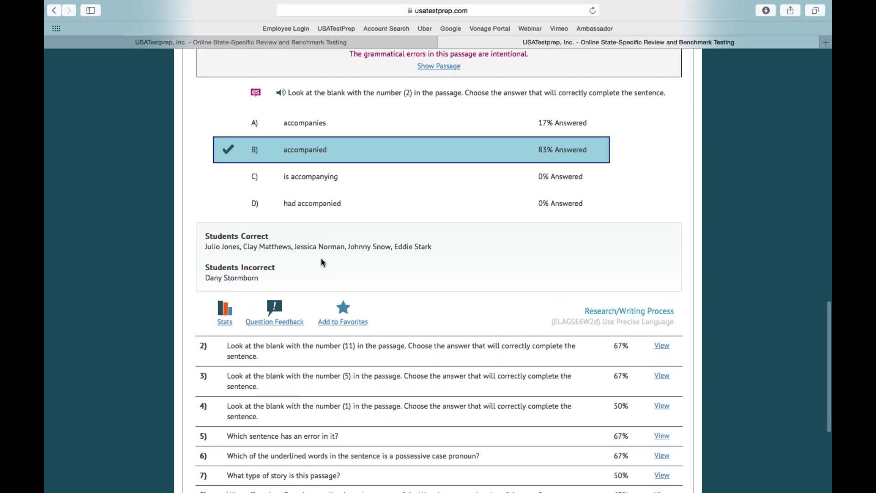
{"action": "scroll", "coordinate": [324, 259], "scroll_direction": "up", "scroll_amount": 1}
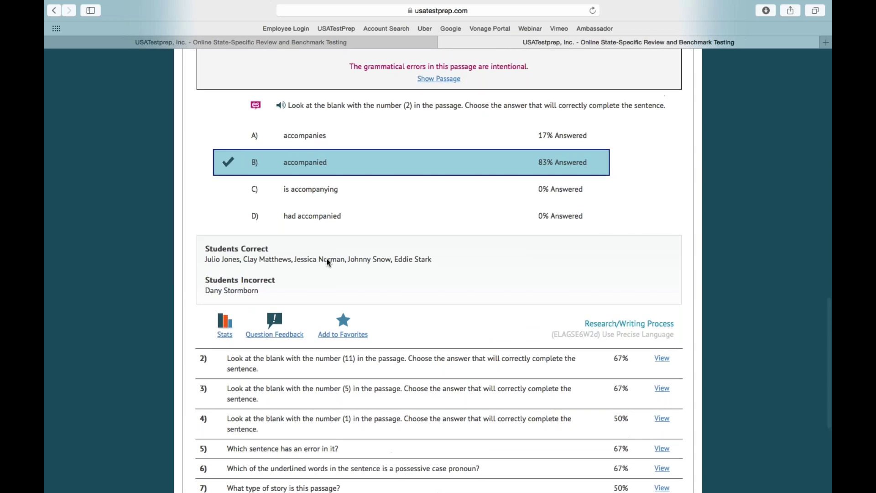
{"action": "scroll", "coordinate": [365, 292], "scroll_direction": "up", "scroll_amount": 15}
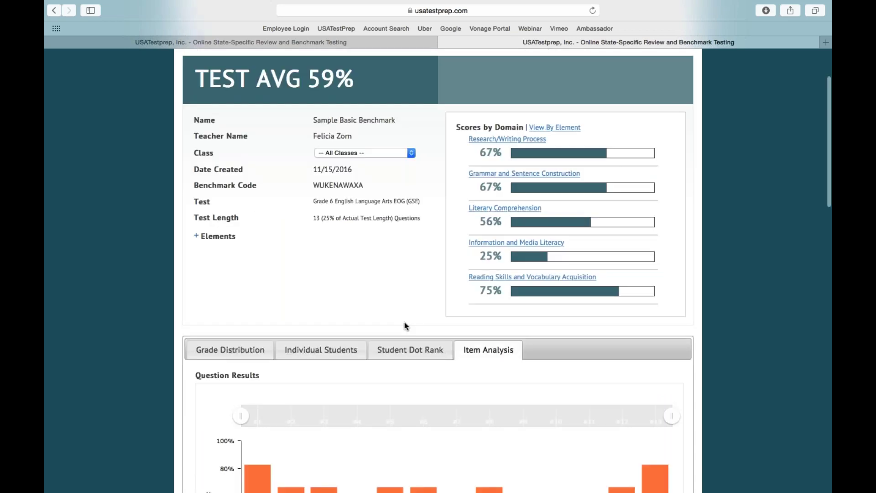
Step: From the Student Dot Rank grid, assign Individual Weakness practice to all 6 students
{"action": "scroll", "coordinate": [405, 326], "scroll_direction": "down", "scroll_amount": 3}
{"action": "left_click", "coordinate": [421, 292]}
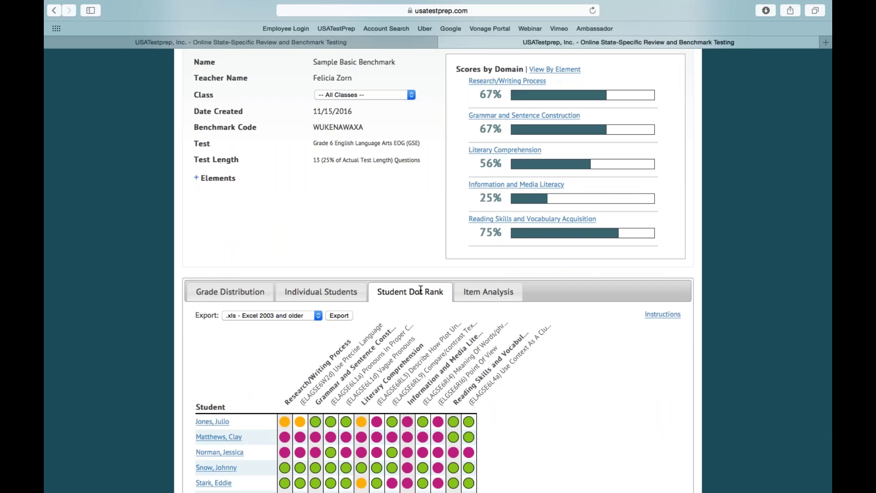
{"action": "scroll", "coordinate": [420, 290], "scroll_direction": "down", "scroll_amount": 1}
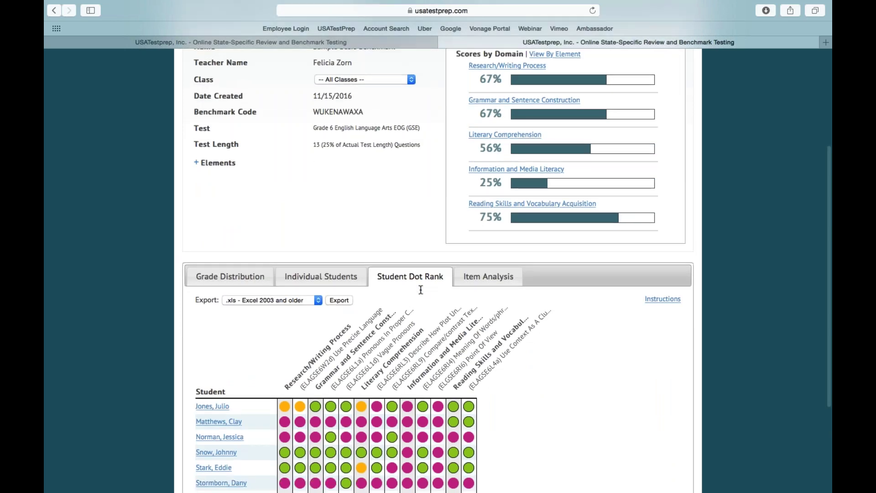
{"action": "scroll", "coordinate": [421, 290], "scroll_direction": "down", "scroll_amount": 8}
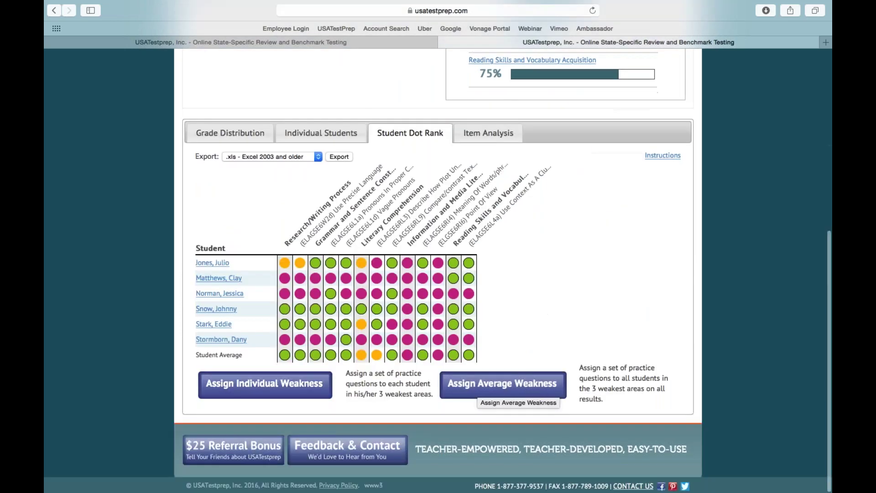
{"action": "left_click", "coordinate": [267, 392]}
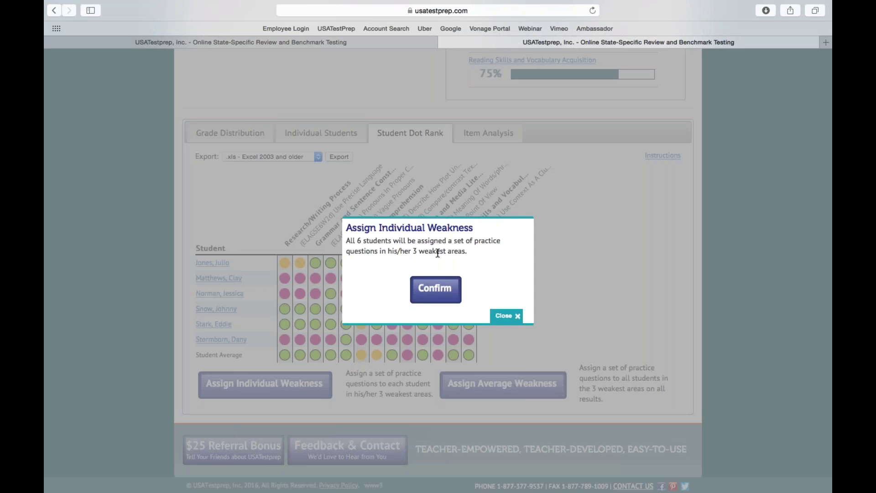
{"action": "left_click", "coordinate": [441, 293]}
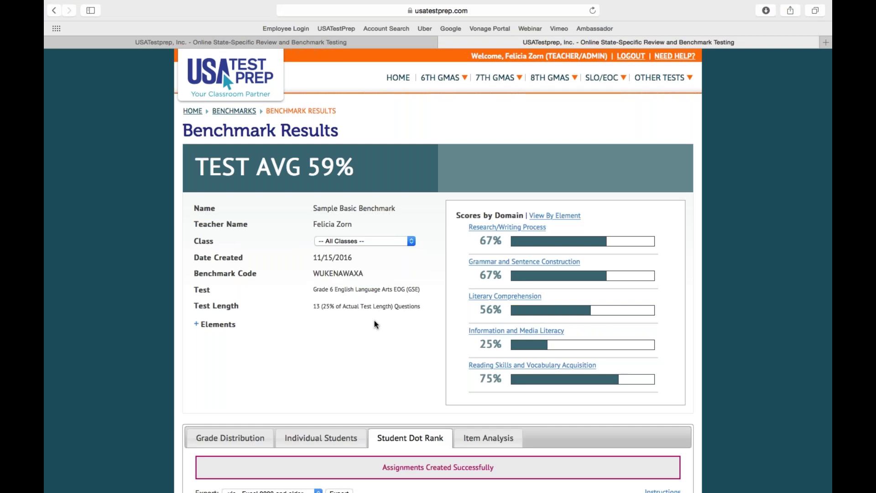
{"action": "scroll", "coordinate": [374, 324], "scroll_direction": "down", "scroll_amount": 1}
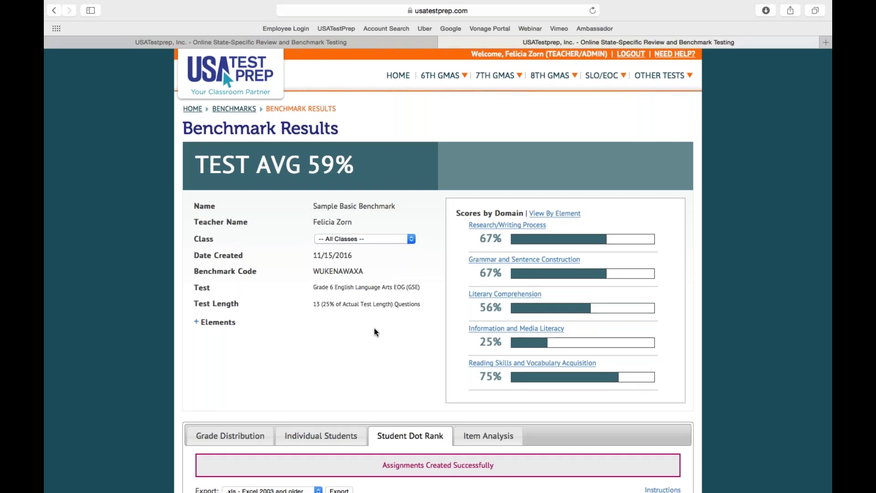
{"action": "scroll", "coordinate": [402, 321], "scroll_direction": "down", "scroll_amount": 5}
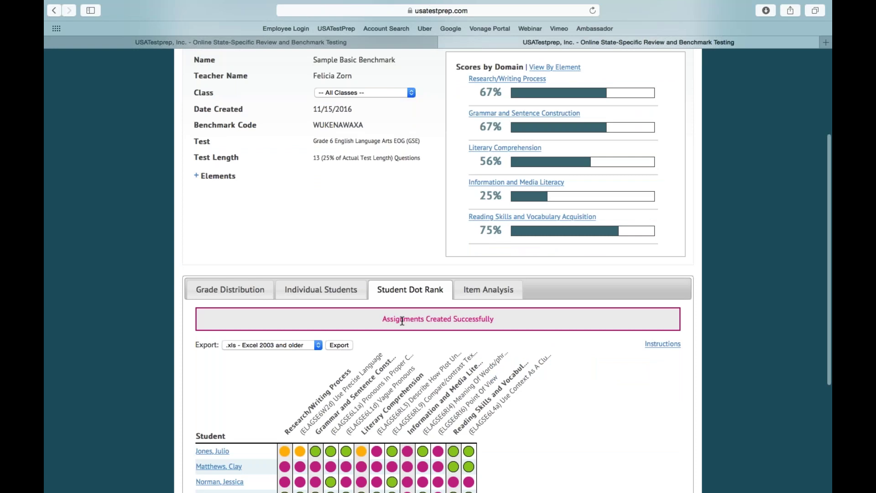
{"action": "scroll", "coordinate": [402, 320], "scroll_direction": "up", "scroll_amount": 4}
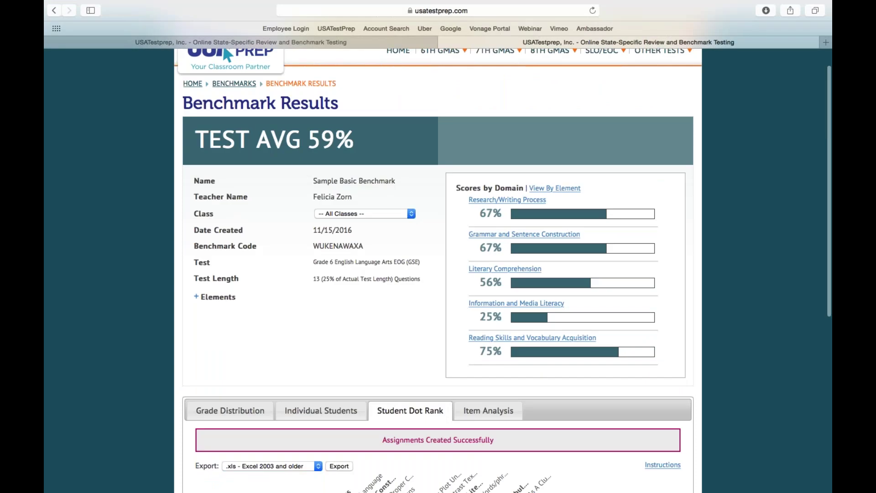
{"action": "scroll", "coordinate": [394, 322], "scroll_direction": "up", "scroll_amount": 1}
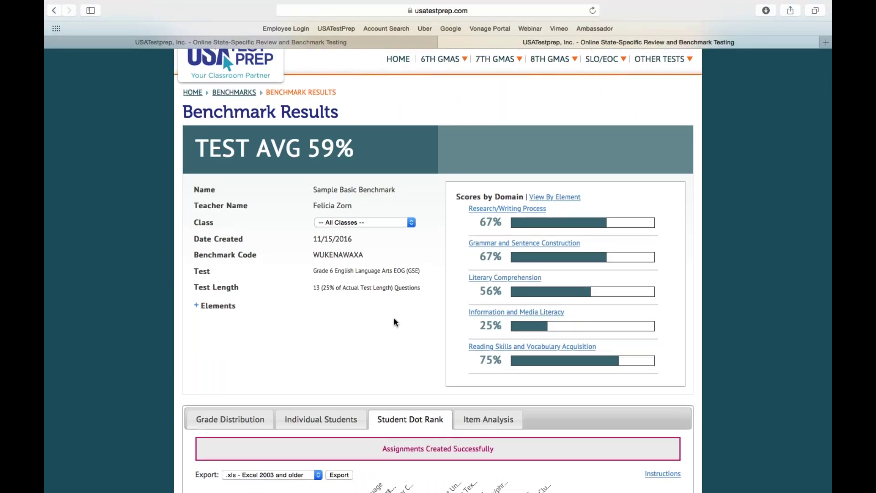
{"action": "scroll", "coordinate": [393, 318], "scroll_direction": "up", "scroll_amount": 1}
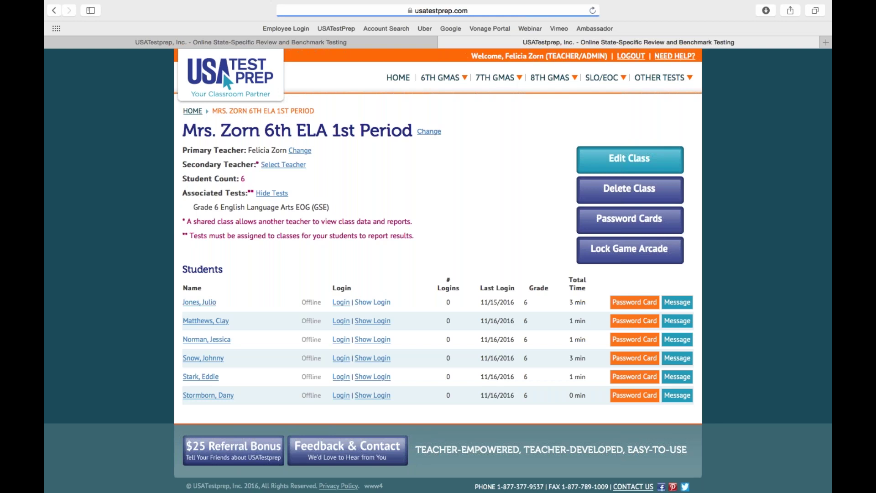
Step: Log in as a student from the roster and find three Suggested Practice items due 11/24/2016
{"action": "scroll", "coordinate": [221, 365], "scroll_direction": "down", "scroll_amount": 1}
{"action": "left_click", "coordinate": [215, 360]}
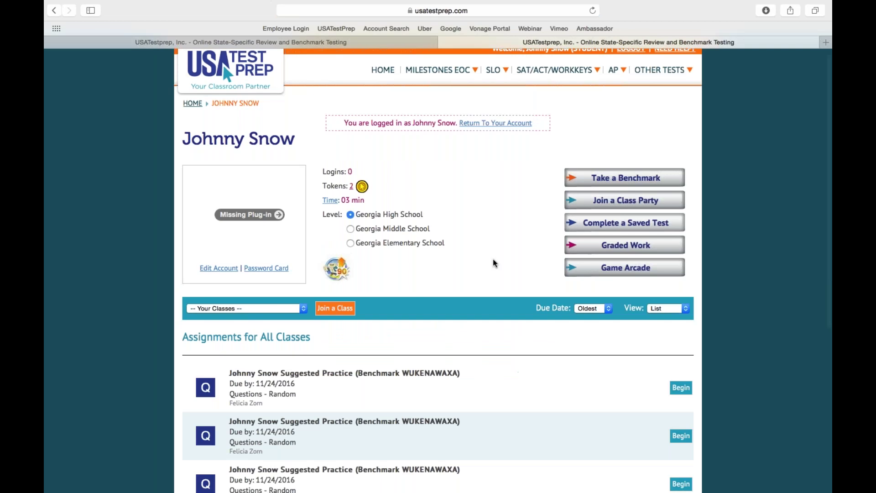
{"action": "scroll", "coordinate": [467, 299], "scroll_direction": "down", "scroll_amount": 5}
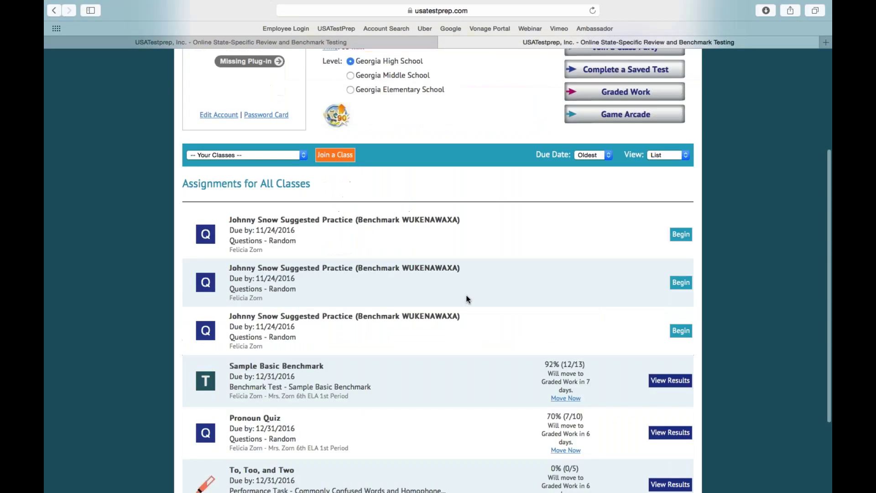
{"action": "scroll", "coordinate": [466, 299], "scroll_direction": "down", "scroll_amount": 4}
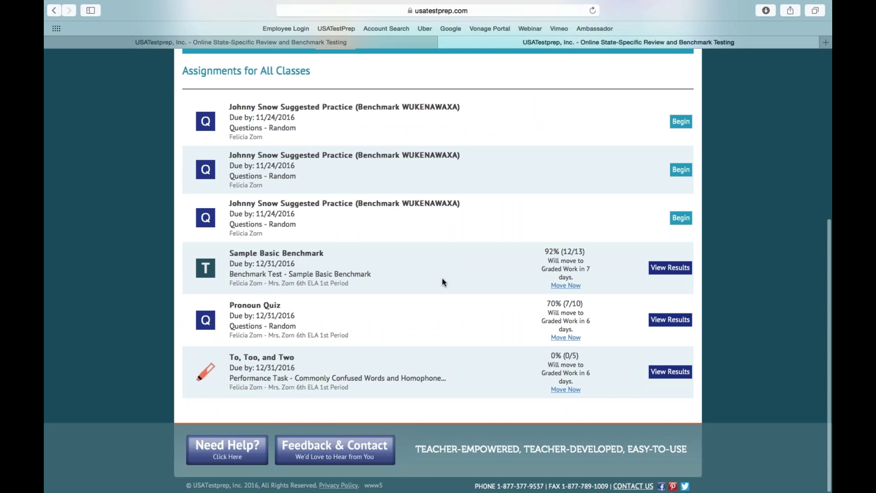
{"action": "left_click", "coordinate": [665, 270]}
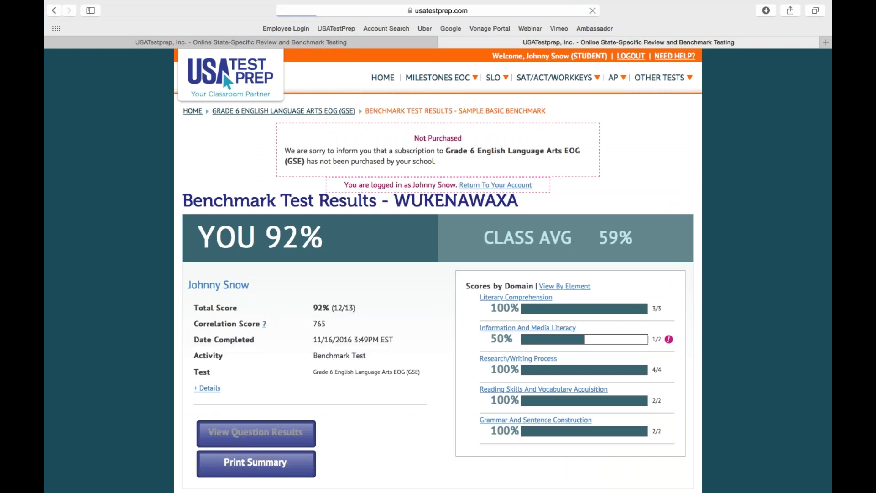
{"action": "scroll", "coordinate": [576, 388], "scroll_direction": "down", "scroll_amount": 2}
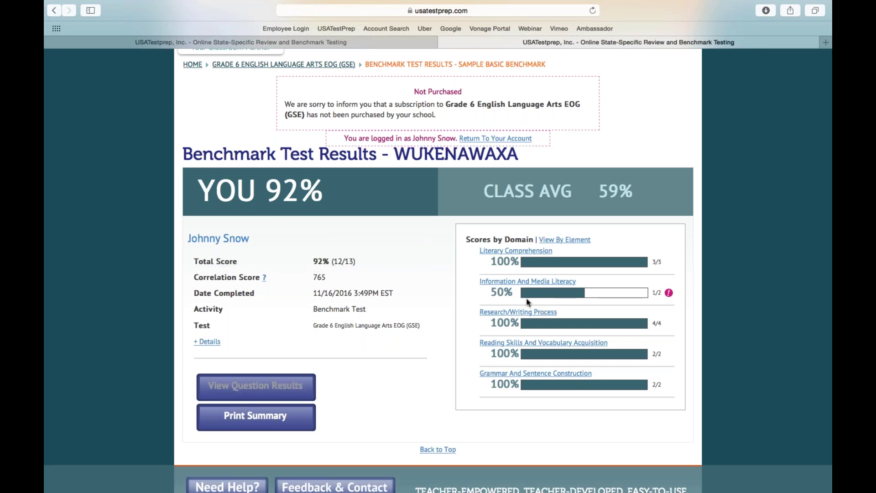
{"action": "scroll", "coordinate": [527, 302], "scroll_direction": "up", "scroll_amount": 3}
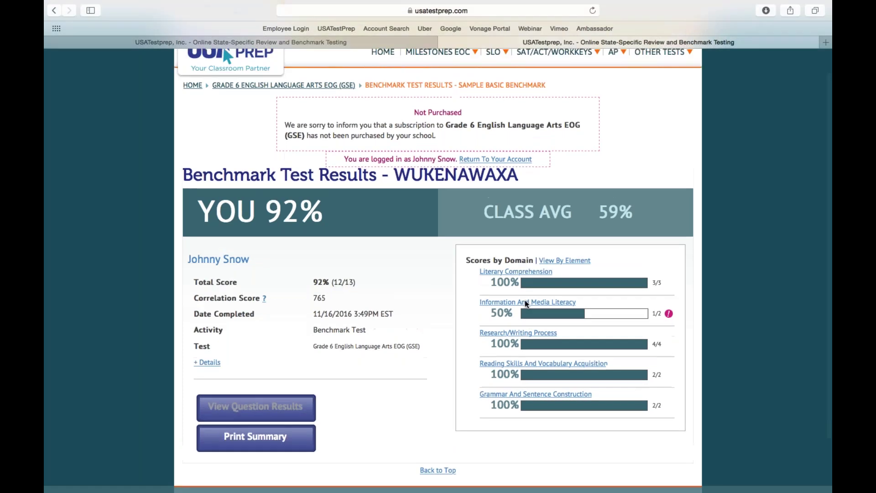
{"action": "left_click", "coordinate": [55, 12]}
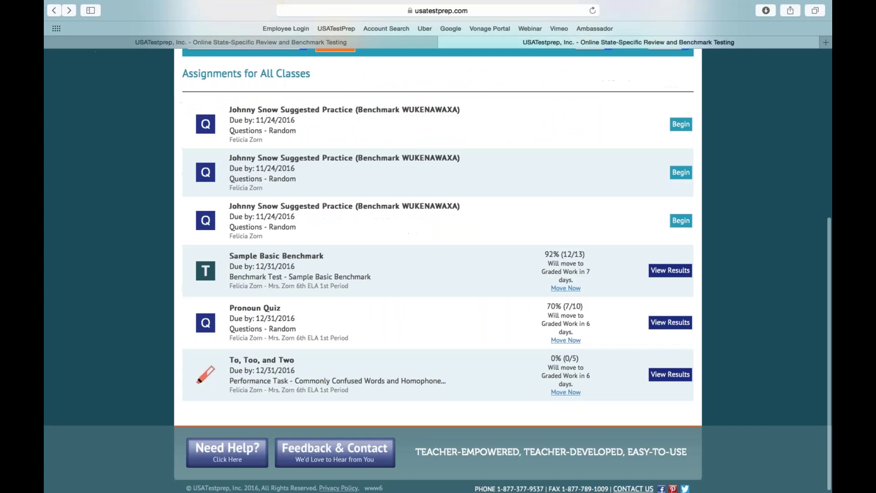
{"action": "scroll", "coordinate": [358, 270], "scroll_direction": "up", "scroll_amount": 1}
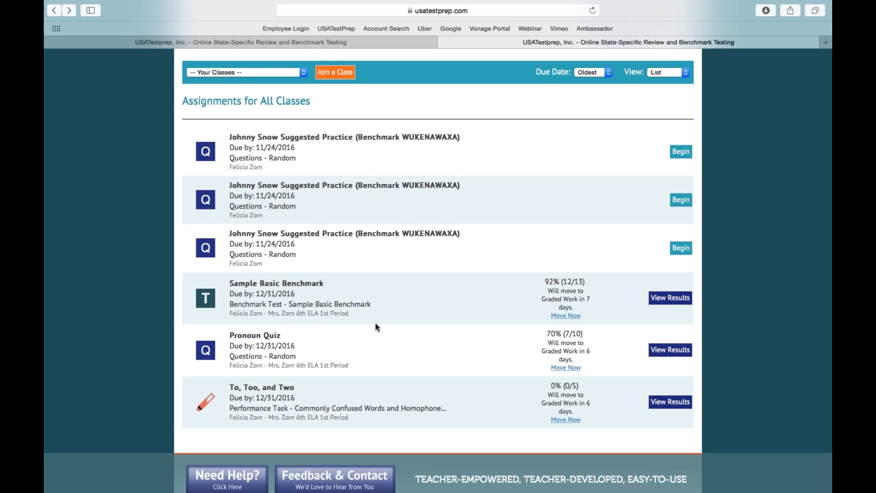
{"action": "scroll", "coordinate": [376, 324], "scroll_direction": "up", "scroll_amount": 5}
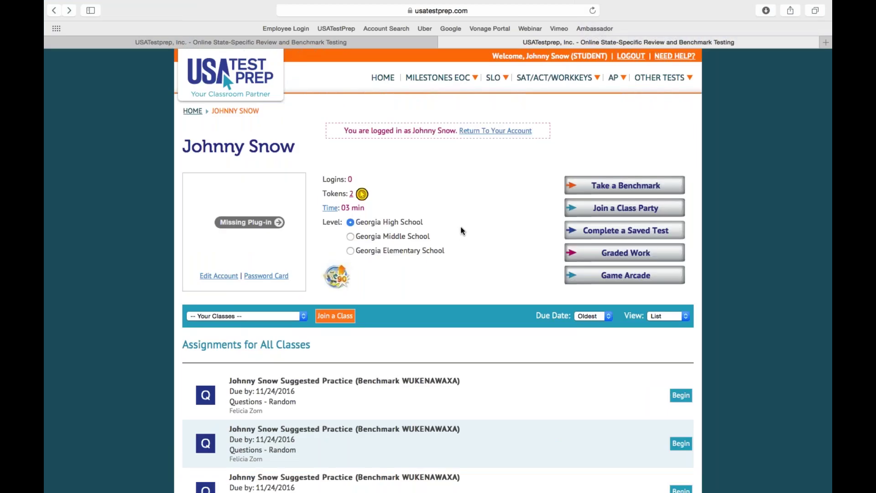
{"action": "left_click", "coordinate": [383, 78]}
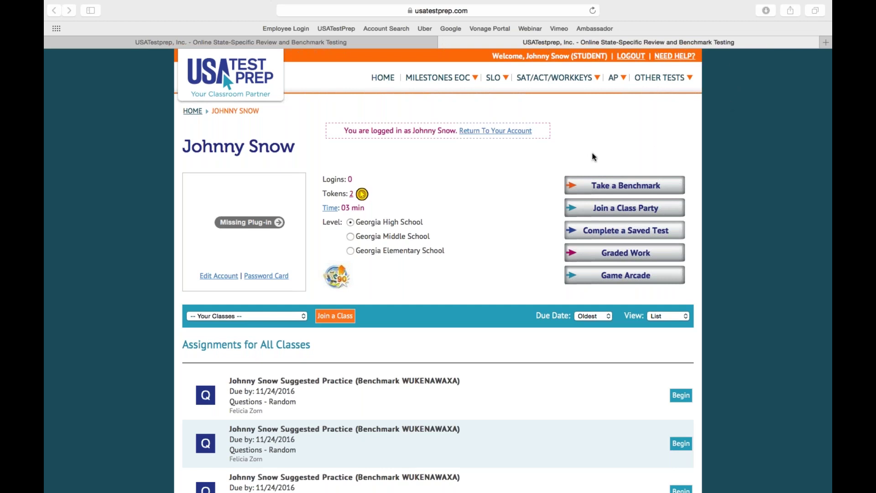
{"action": "scroll", "coordinate": [574, 160], "scroll_direction": "down", "scroll_amount": 1}
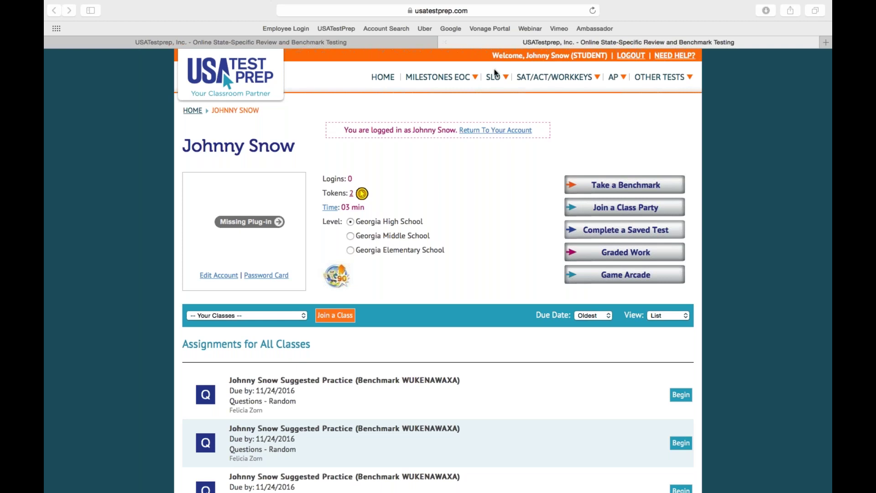
Step: Leave the student view via HOME and Return To Your Account to reach the teacher's class list
{"action": "left_click", "coordinate": [384, 77]}
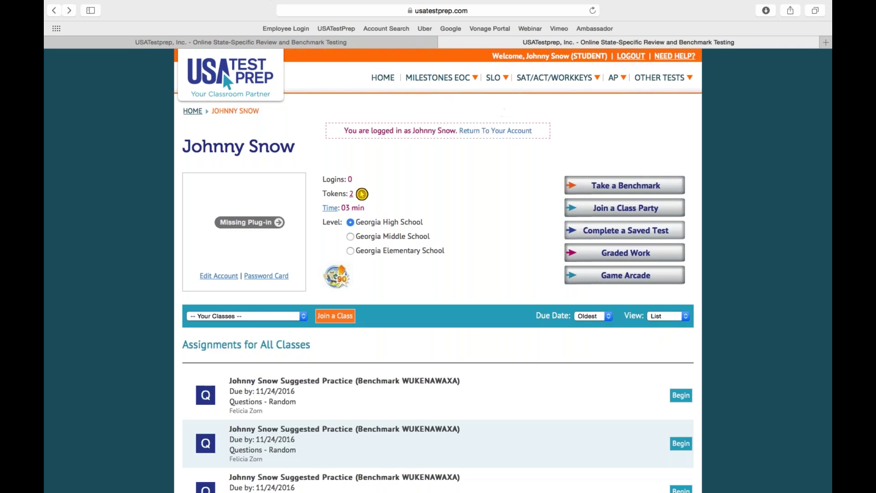
{"action": "left_click", "coordinate": [362, 194]}
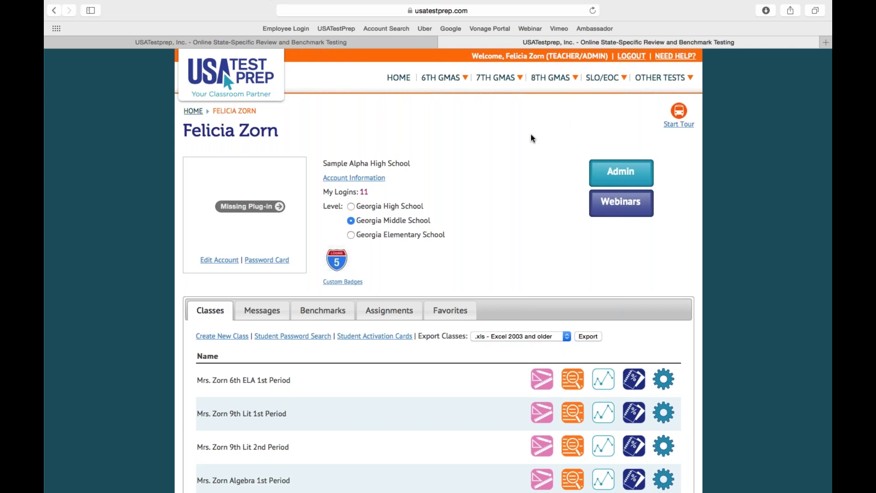
{"action": "scroll", "coordinate": [530, 133], "scroll_direction": "up", "scroll_amount": 1}
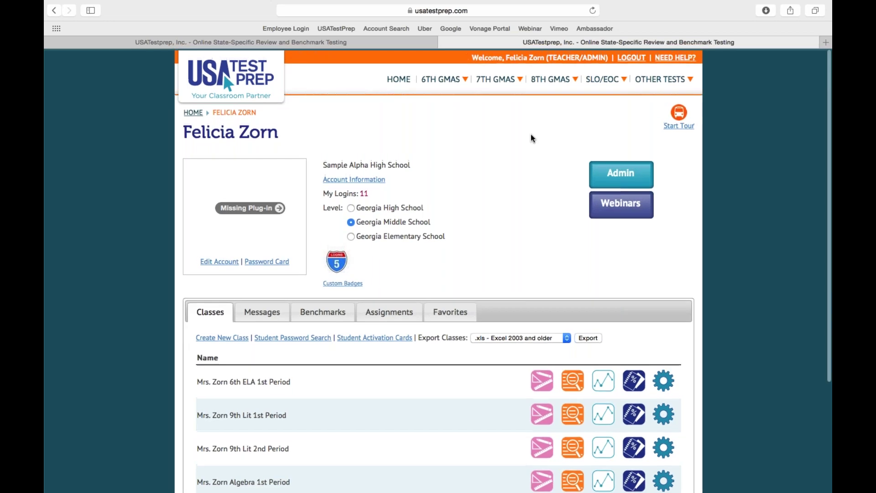